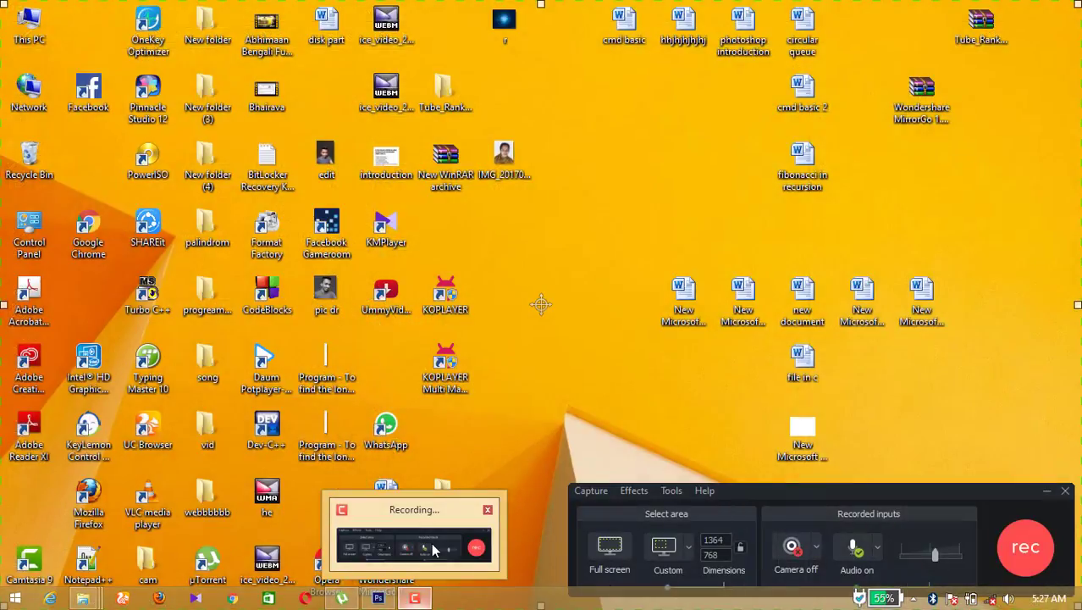
- Activate the Eyedropper Tool on the open 1 (1).png letters image
{"action": "left_click", "coordinate": [415, 550]}
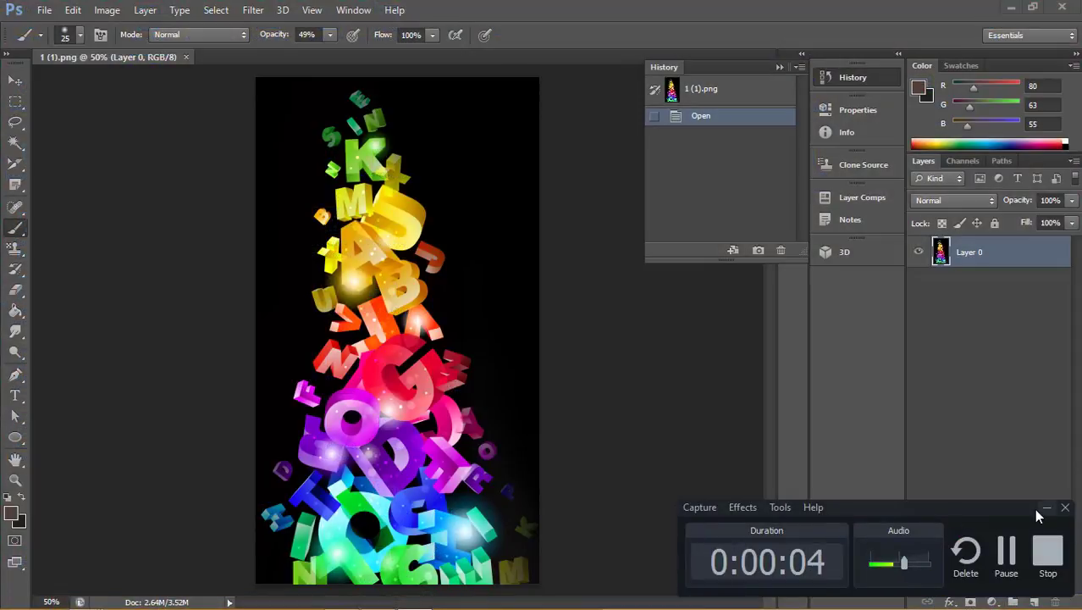
{"action": "left_click", "coordinate": [1047, 507]}
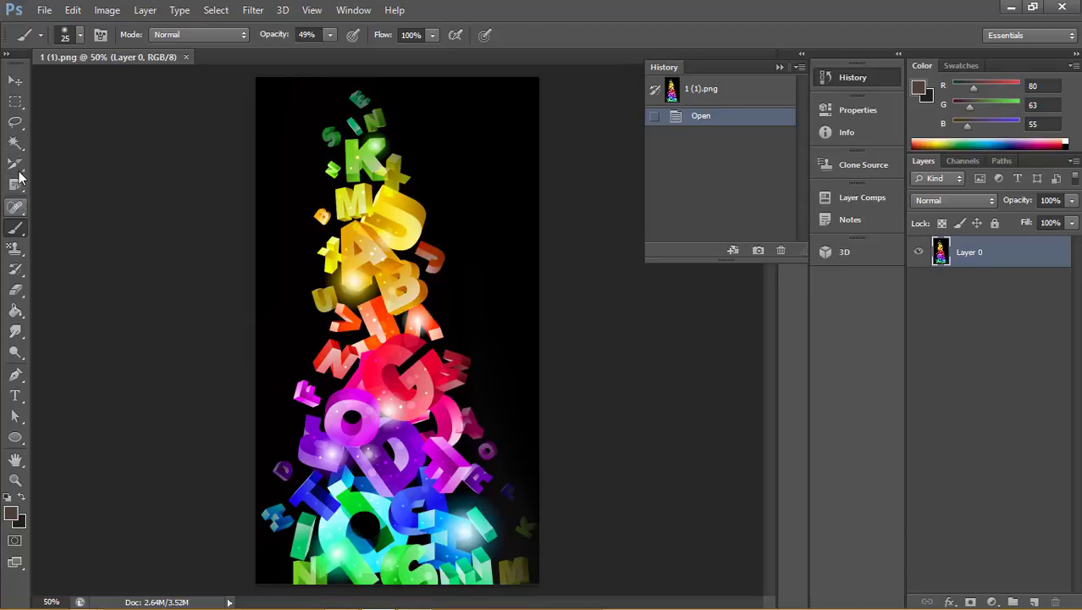
{"action": "left_click_drag", "start_coordinate": [17, 186], "coordinate": [107, 182]}
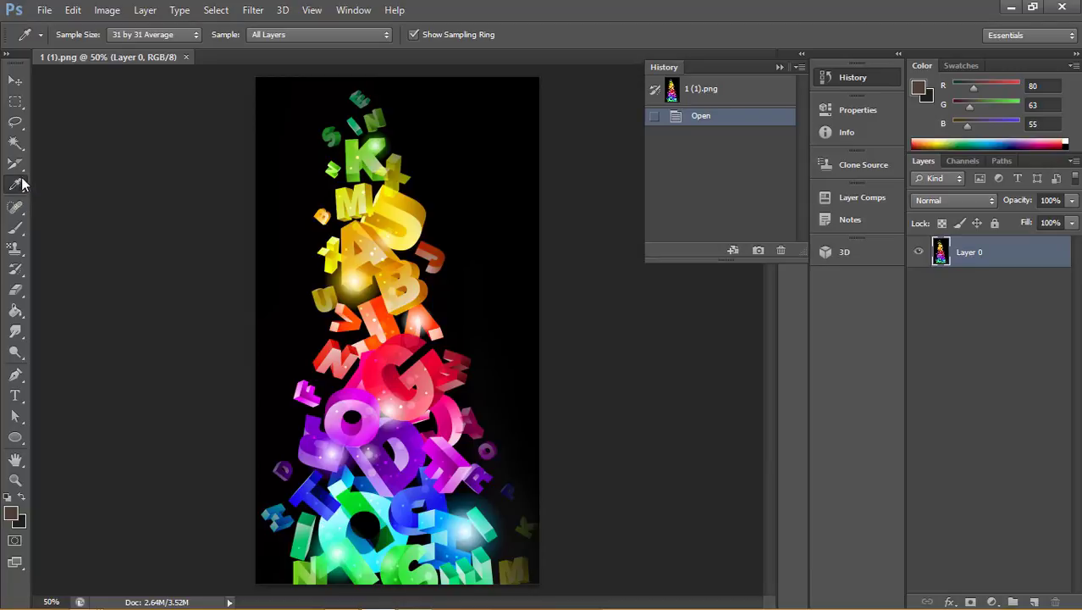
- Sample yellow, red, purple, yellow and green from the letters as the foreground colour
{"action": "right_click", "coordinate": [19, 184]}
{"action": "left_click", "coordinate": [133, 182]}
{"action": "left_click", "coordinate": [393, 199]}
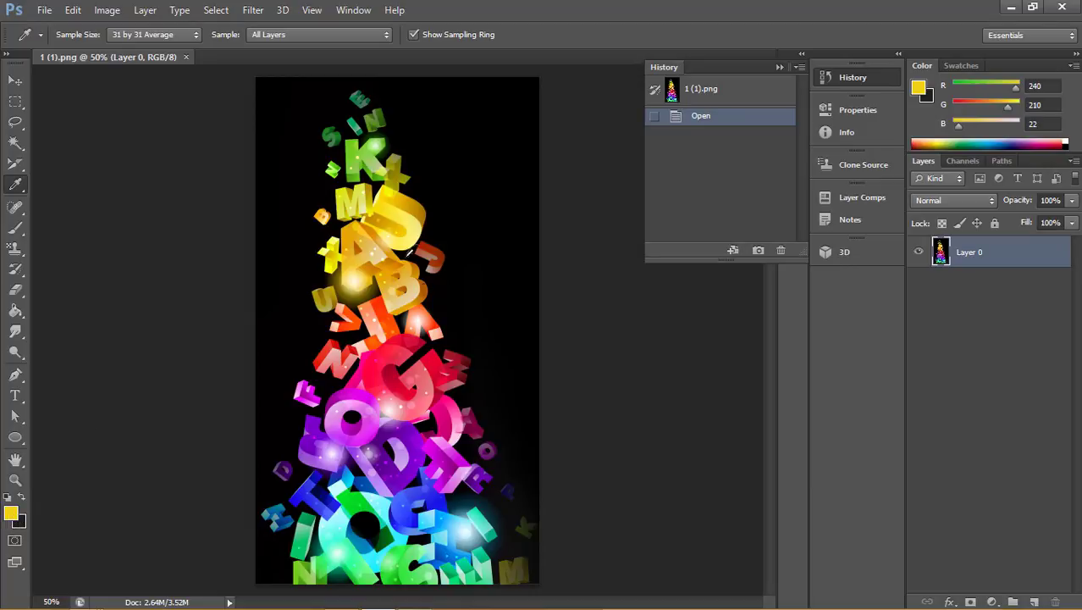
{"action": "left_click", "coordinate": [403, 349]}
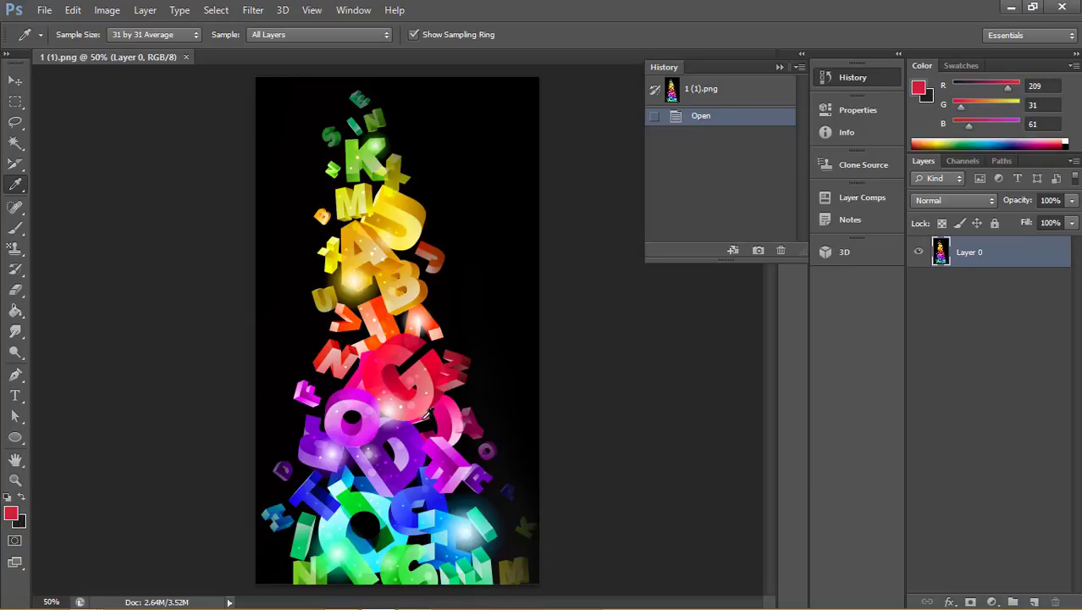
{"action": "left_click", "coordinate": [409, 437]}
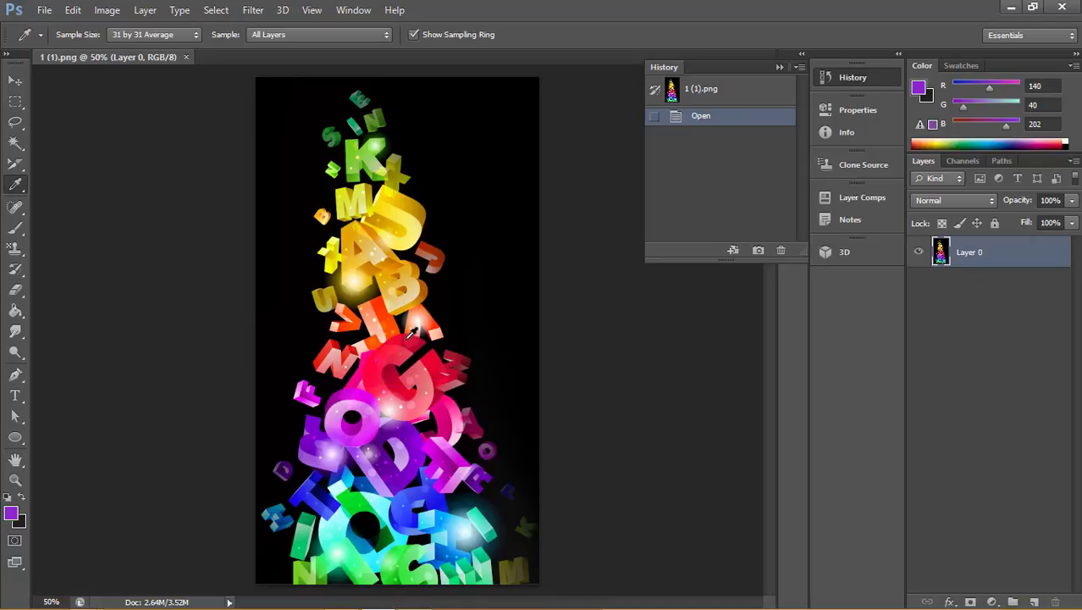
{"action": "left_click", "coordinate": [409, 223]}
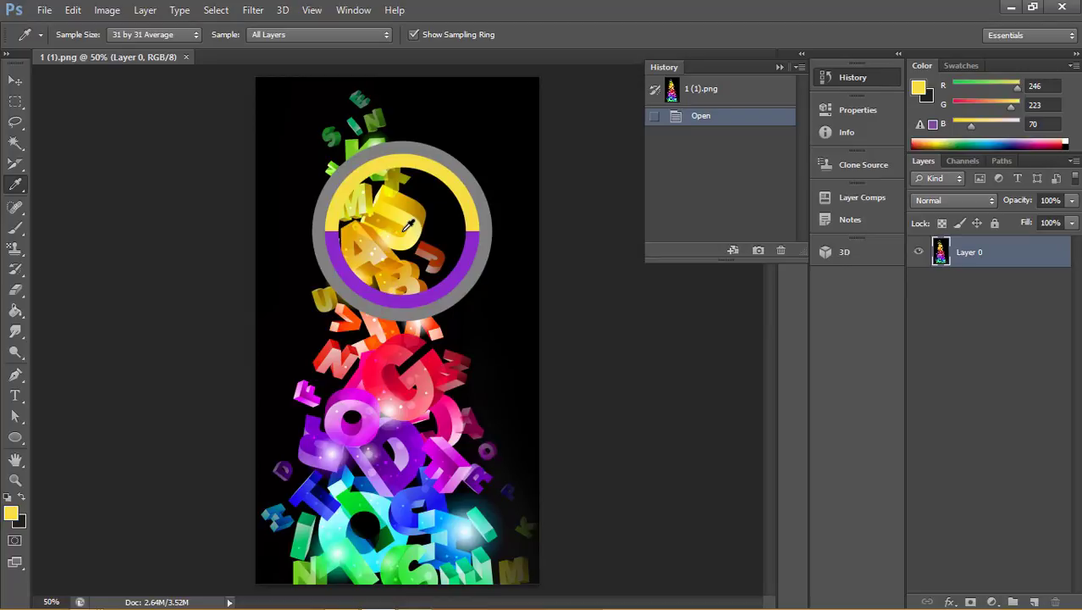
{"action": "left_click", "coordinate": [396, 566]}
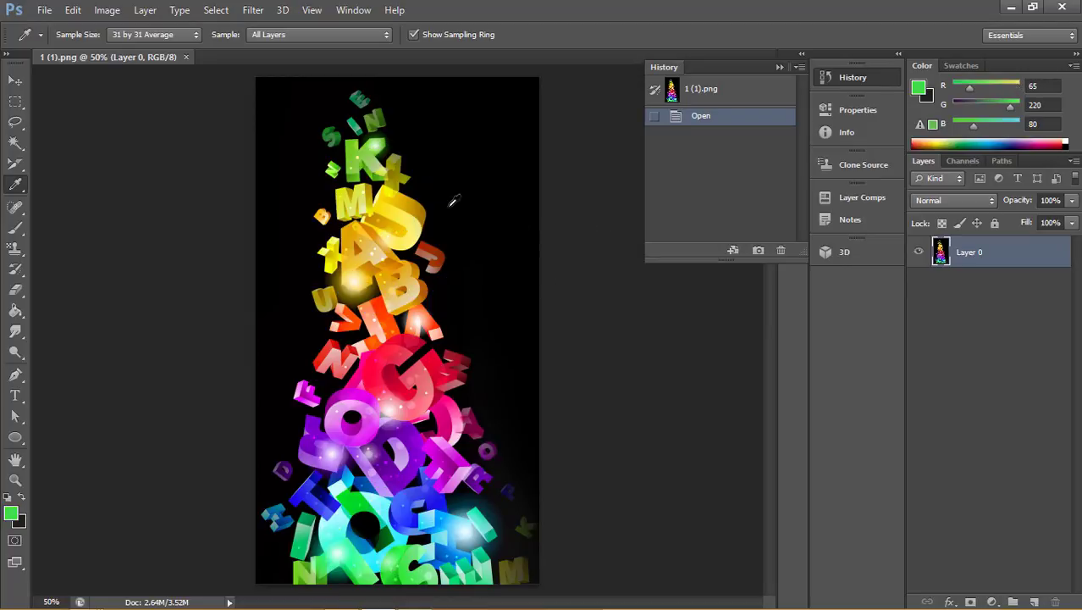
- Toggle Show Sampling Ring off and on, and keep the Sample setting on All Layers
{"action": "left_click", "coordinate": [416, 37]}
{"action": "left_click", "coordinate": [382, 197]}
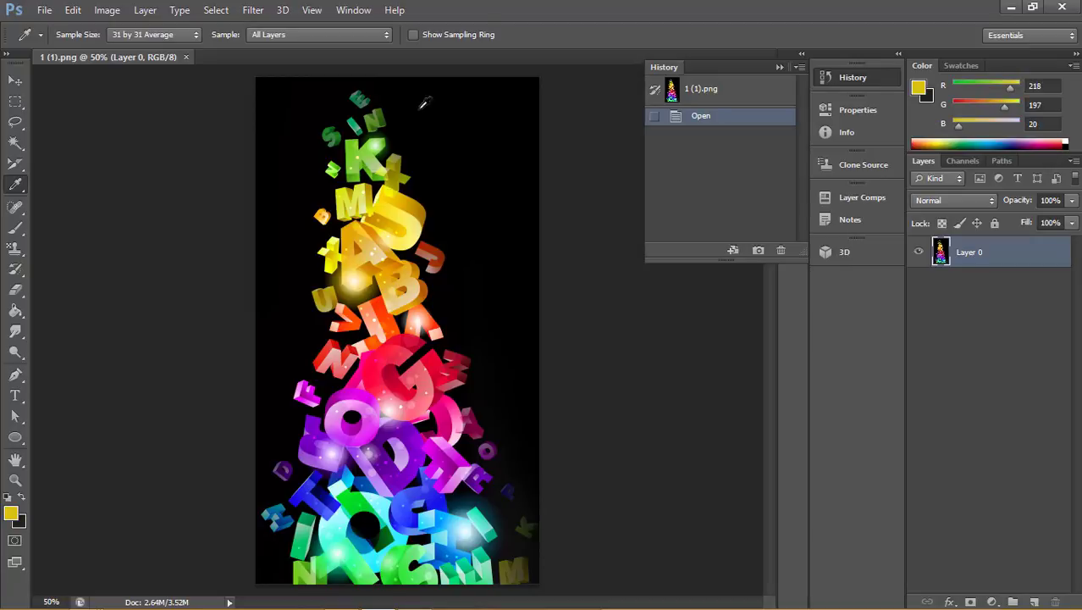
{"action": "left_click", "coordinate": [351, 38]}
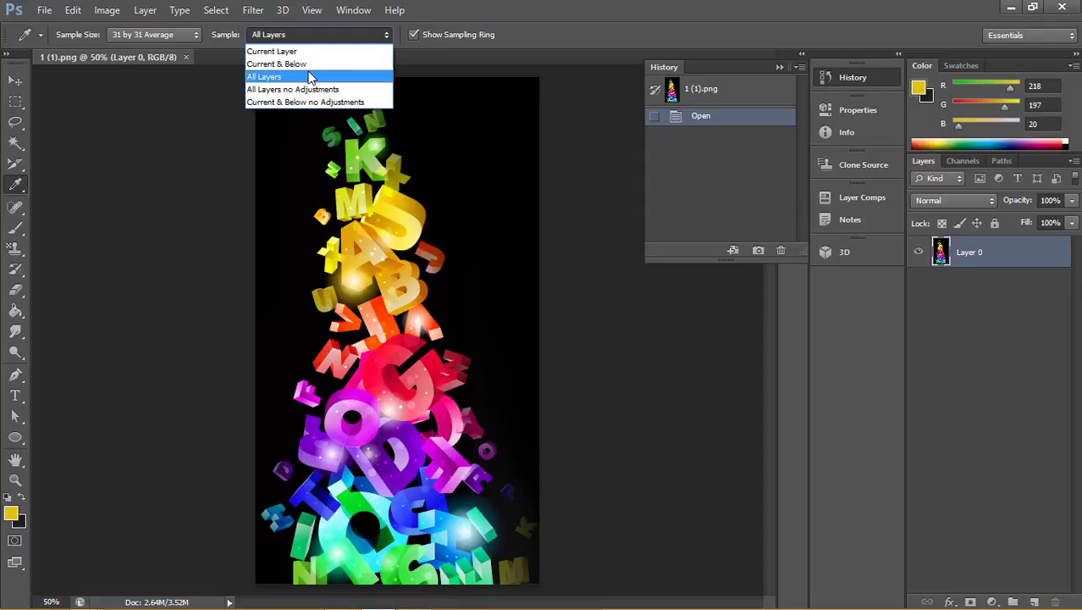
{"action": "left_click", "coordinate": [310, 77]}
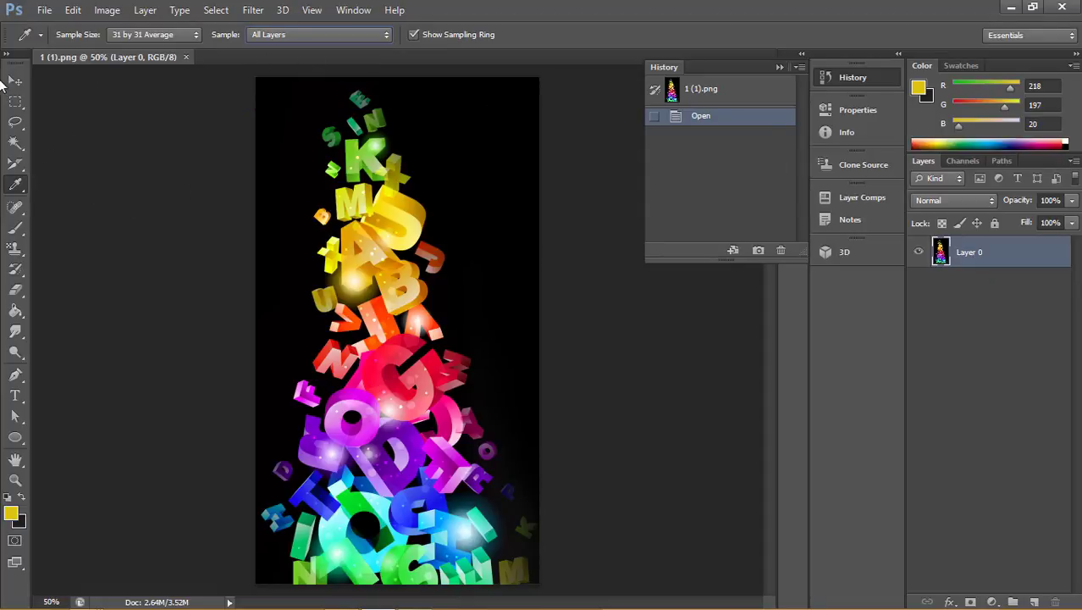
- Place four colour samplers on the yellow, red and green letters and the bottom-right corner
{"action": "right_click", "coordinate": [18, 189]}
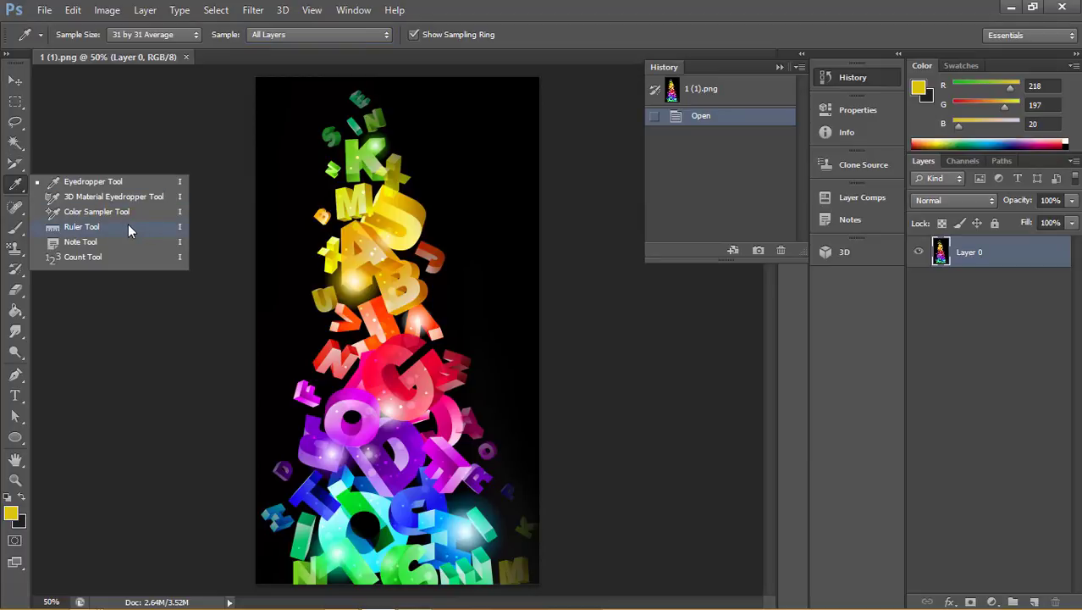
{"action": "left_click", "coordinate": [127, 217]}
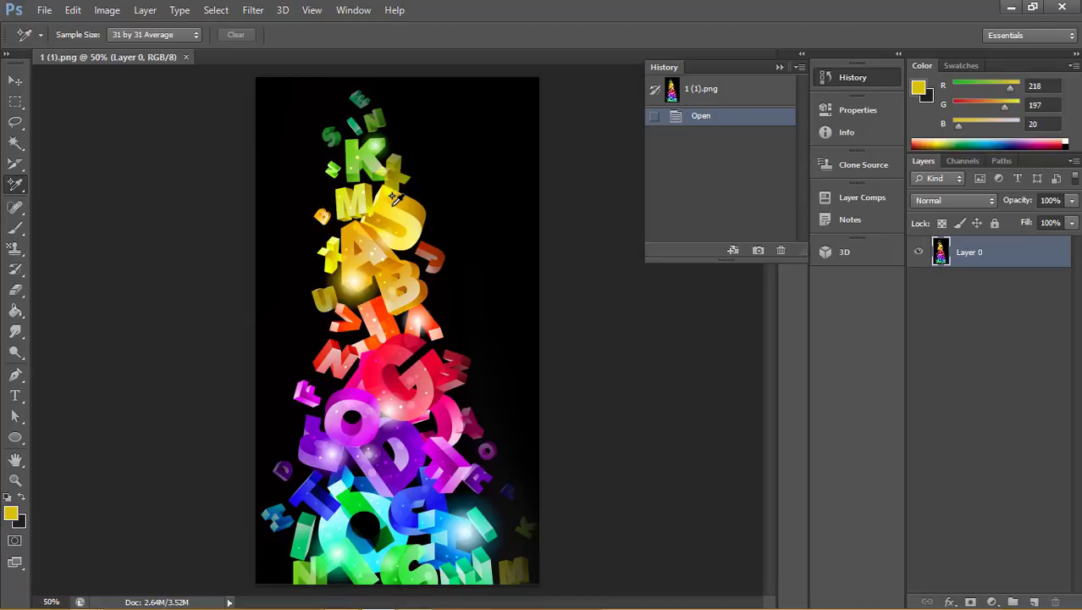
{"action": "left_click", "coordinate": [396, 199]}
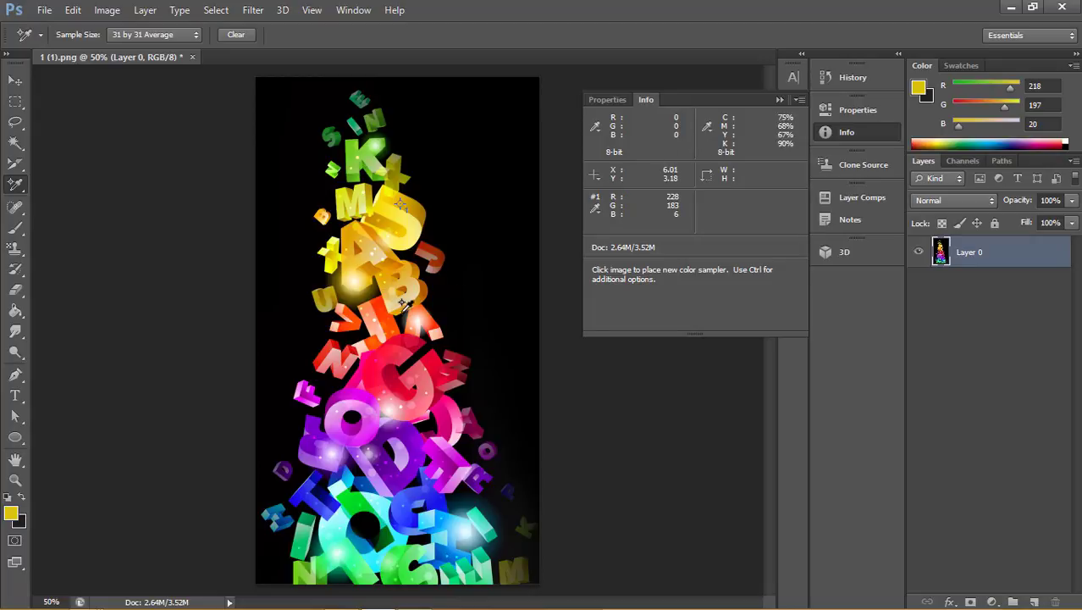
{"action": "left_click", "coordinate": [405, 341]}
{"action": "left_click", "coordinate": [405, 341]}
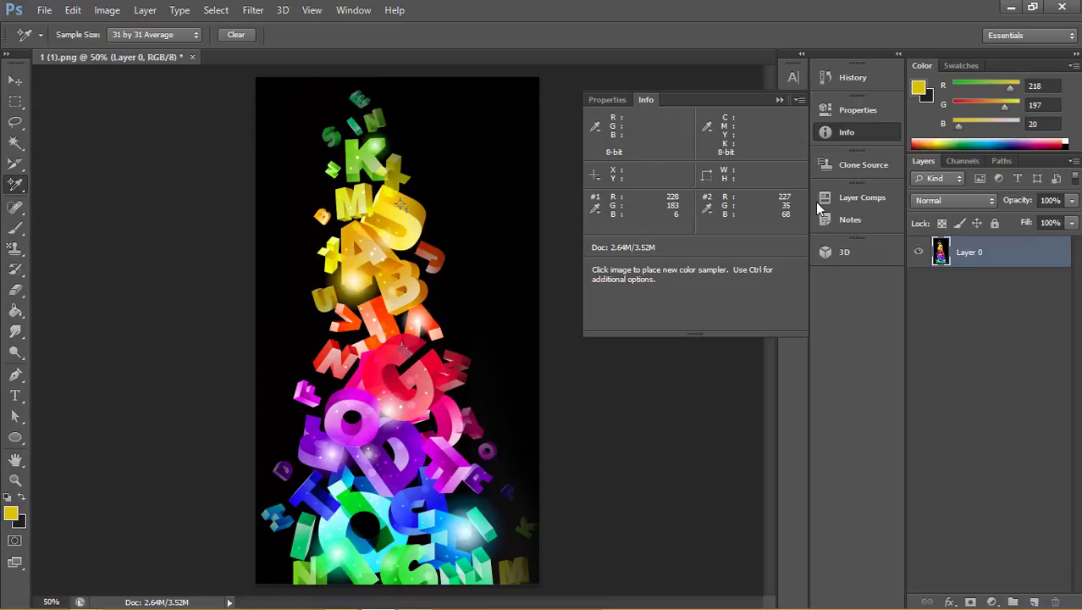
{"action": "left_click", "coordinate": [366, 514]}
{"action": "left_click", "coordinate": [525, 575]}
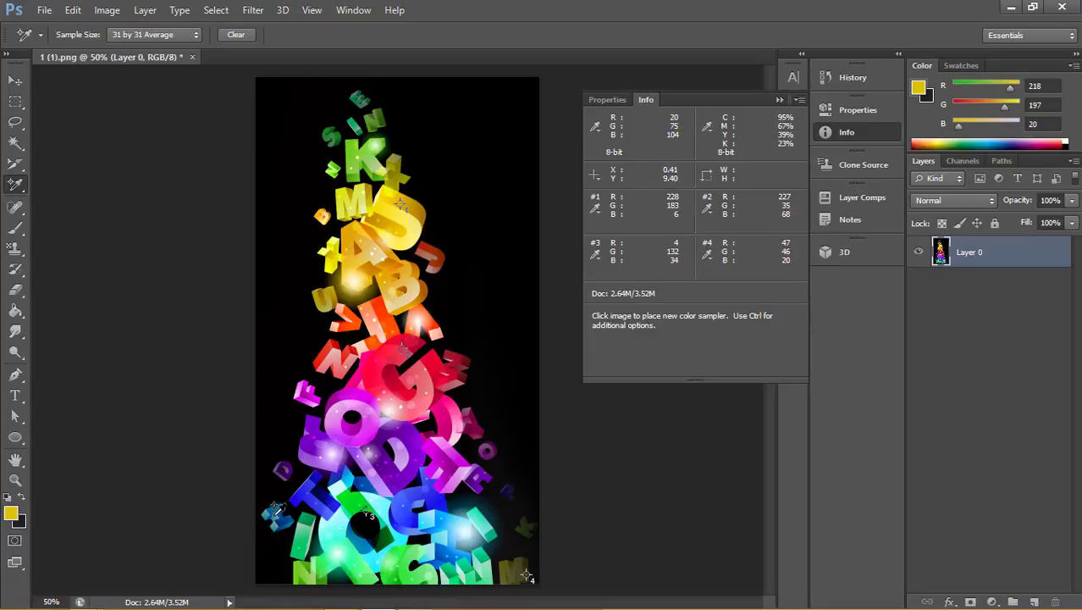
- Try a fifth sampler, dismiss the limit error, and clear all samplers
{"action": "left_click", "coordinate": [292, 487]}
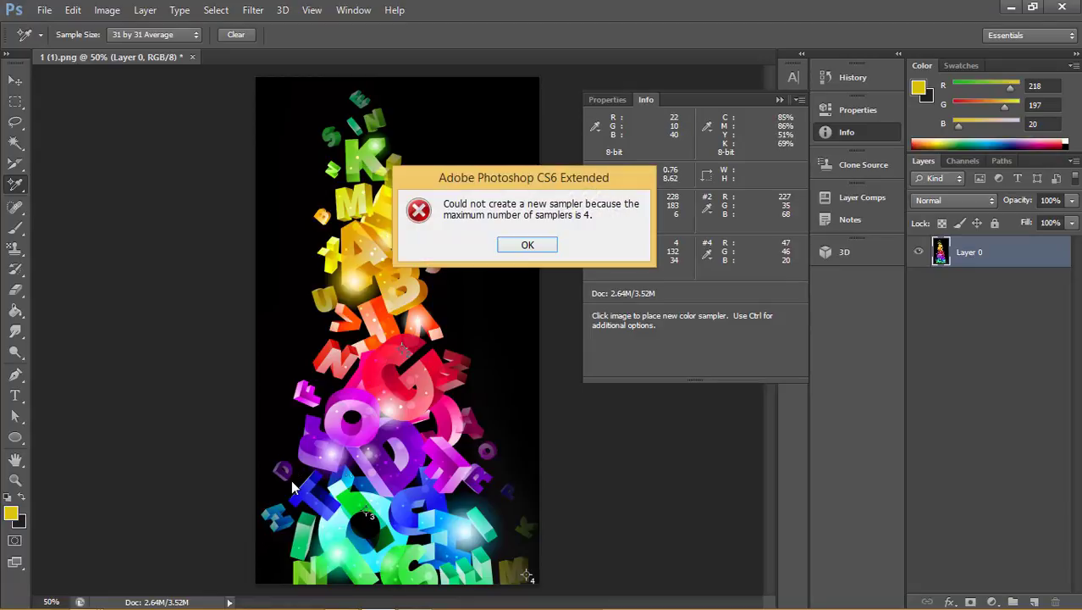
{"action": "left_click", "coordinate": [528, 245]}
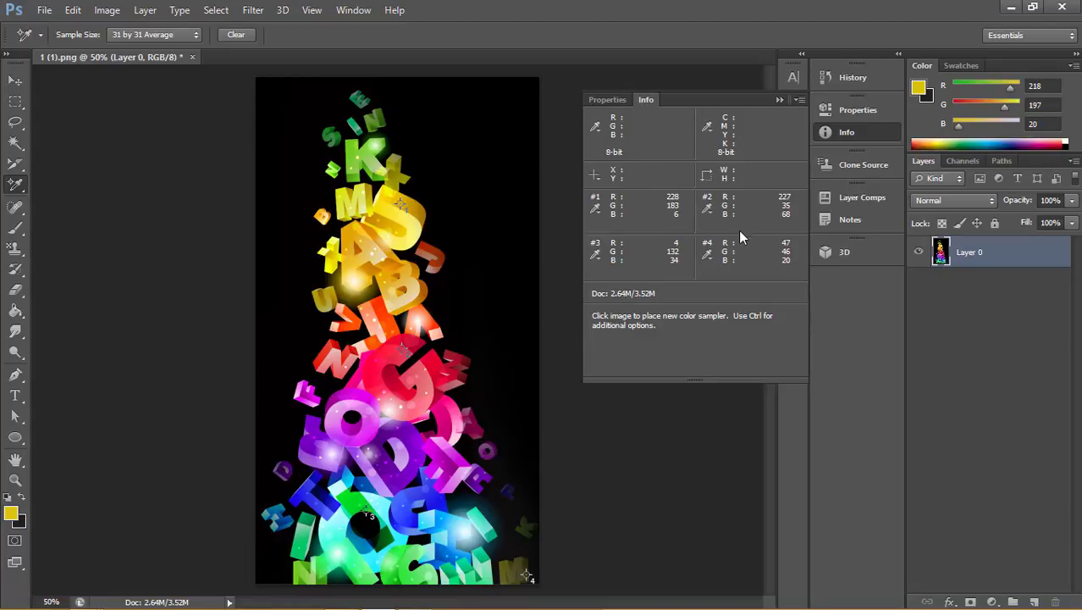
{"action": "left_click", "coordinate": [236, 35]}
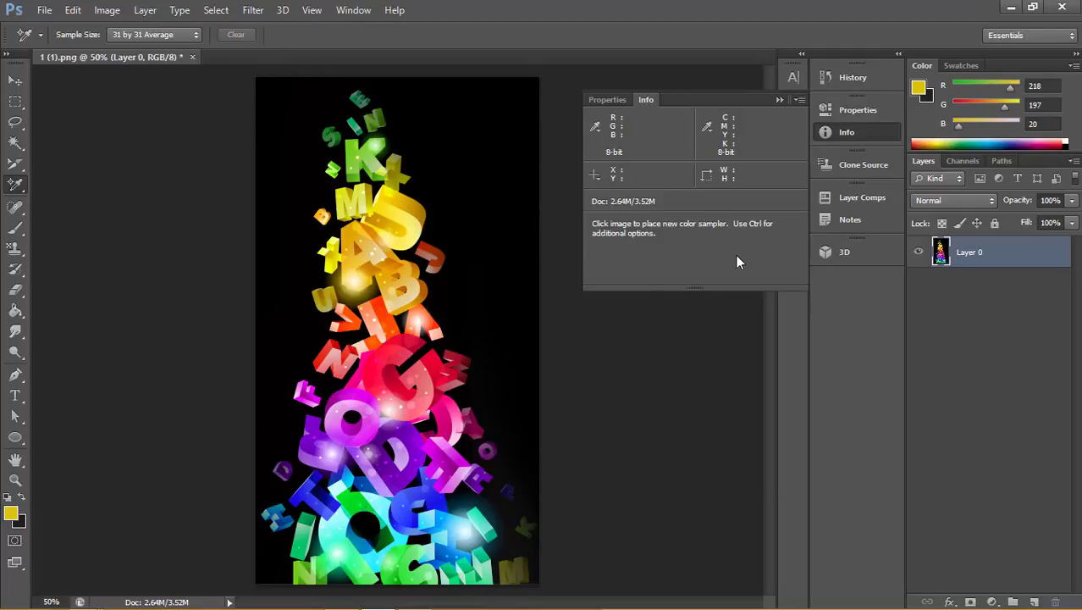
- With the Ruler Tool, measure the image height, width, then the top-left-to-bottom diagonal (-60.9°)
{"action": "right_click", "coordinate": [15, 183]}
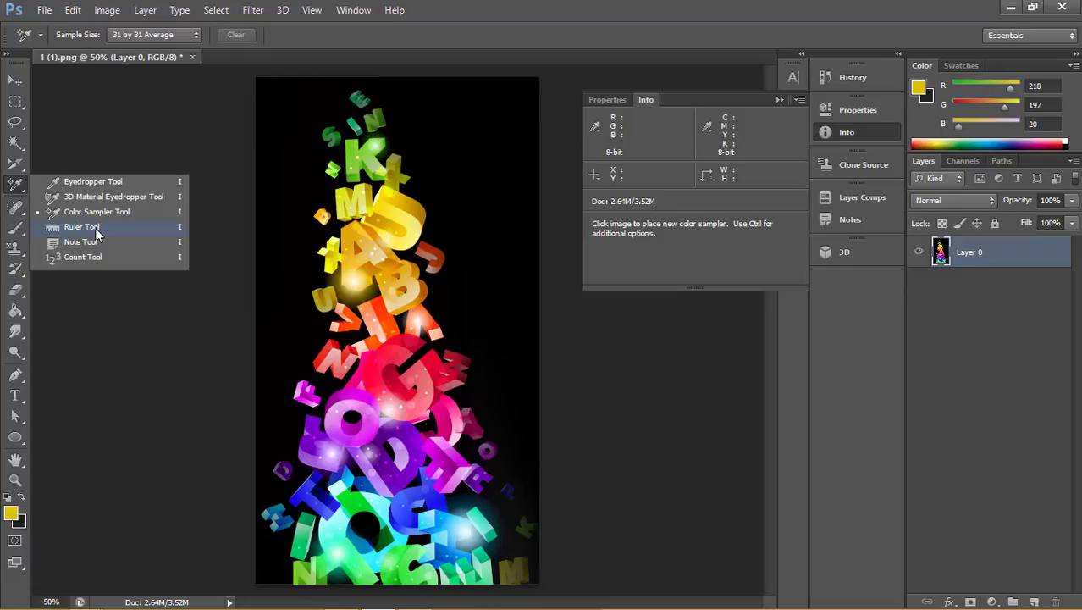
{"action": "left_click", "coordinate": [81, 227]}
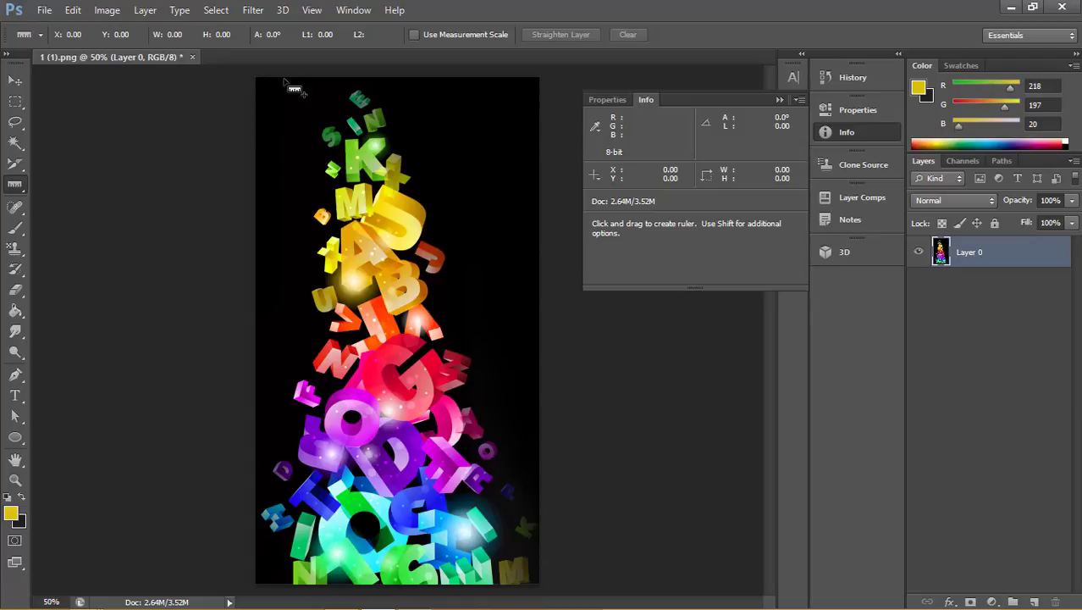
{"action": "left_click_drag", "start_coordinate": [284, 78], "coordinate": [284, 585]}
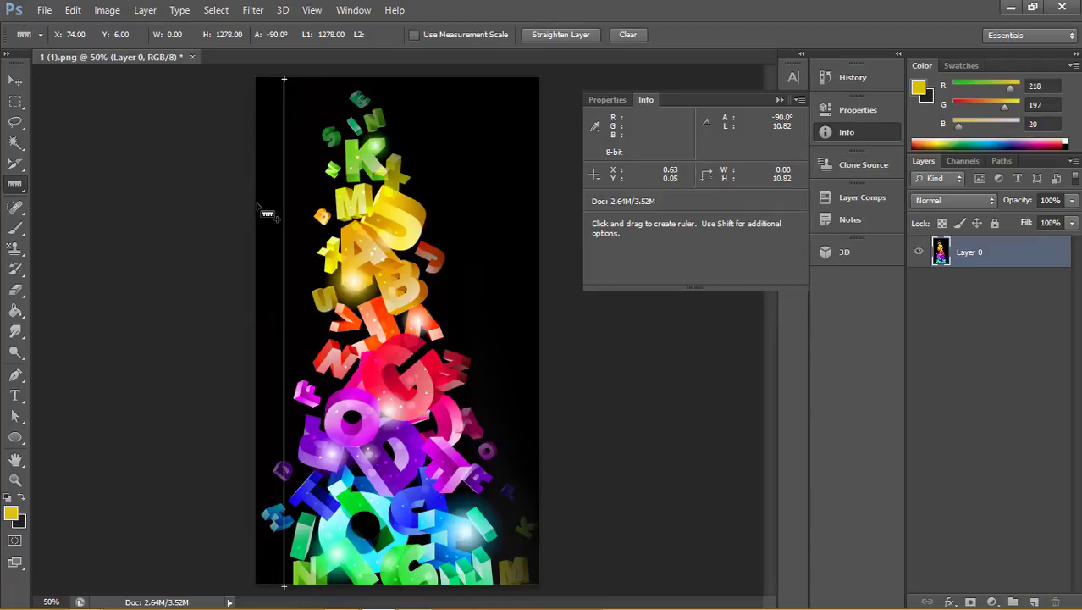
{"action": "left_click_drag", "start_coordinate": [256, 203], "coordinate": [536, 203]}
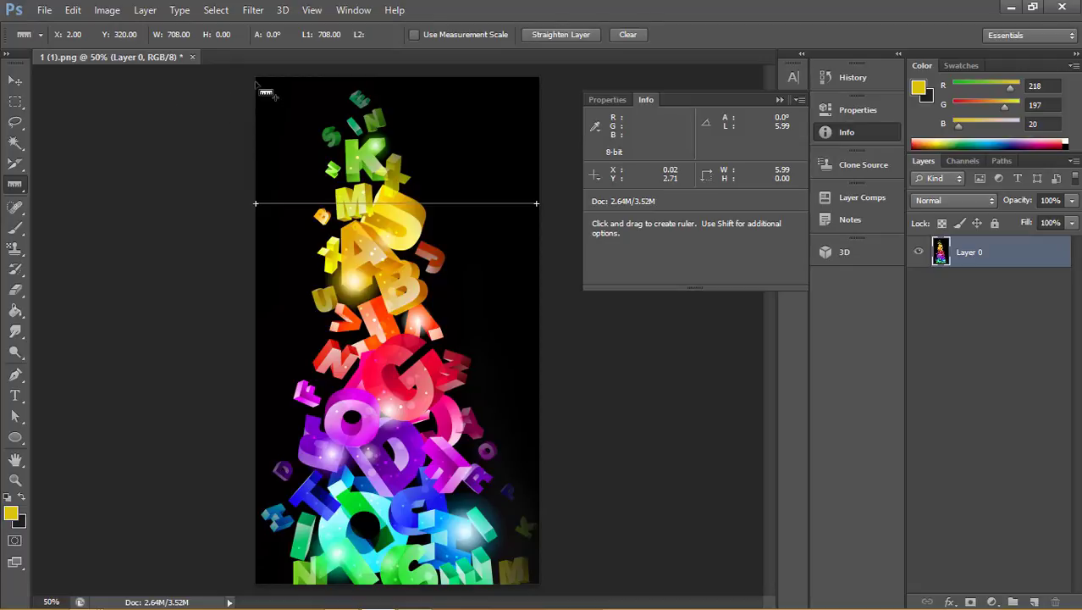
{"action": "left_click_drag", "start_coordinate": [256, 78], "coordinate": [479, 416]}
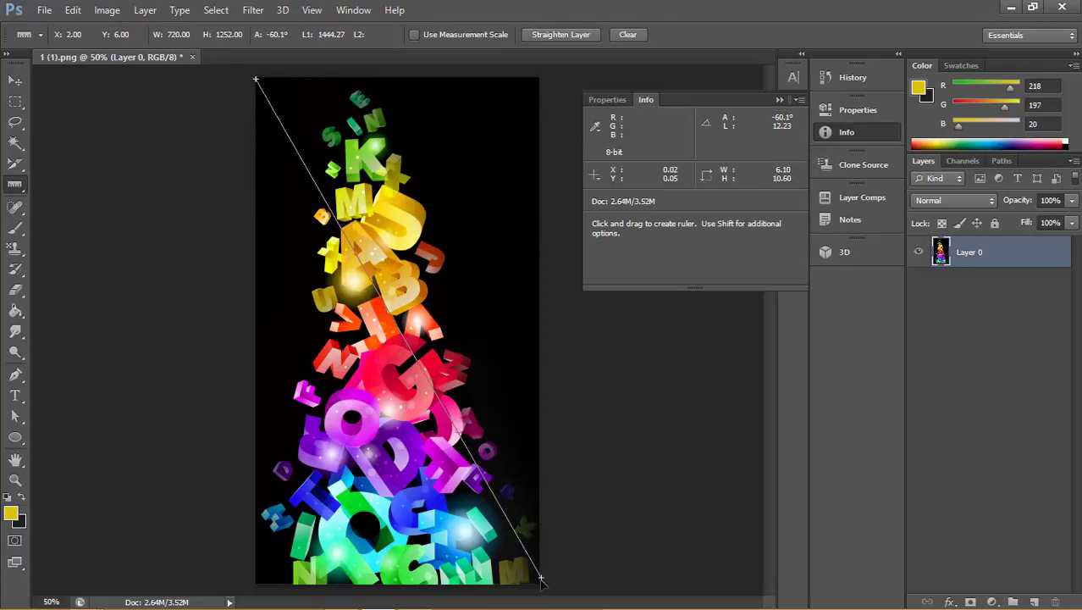
{"action": "left_click_drag", "start_coordinate": [529, 536], "coordinate": [538, 585]}
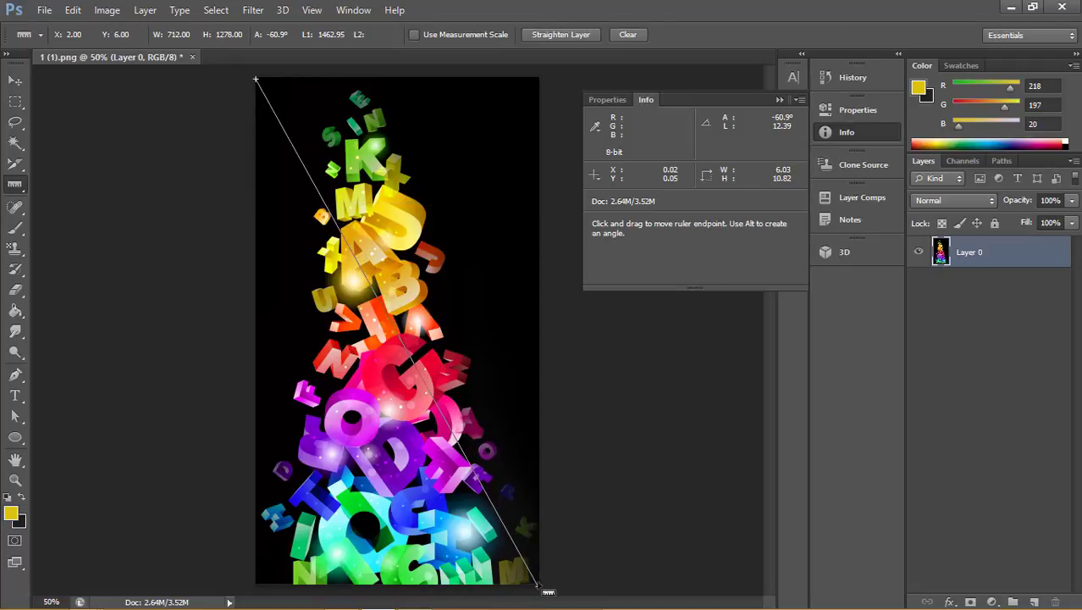
- Straighten the layer repeatedly along measured ruler lines until the image stands upright
{"action": "left_click", "coordinate": [555, 35]}
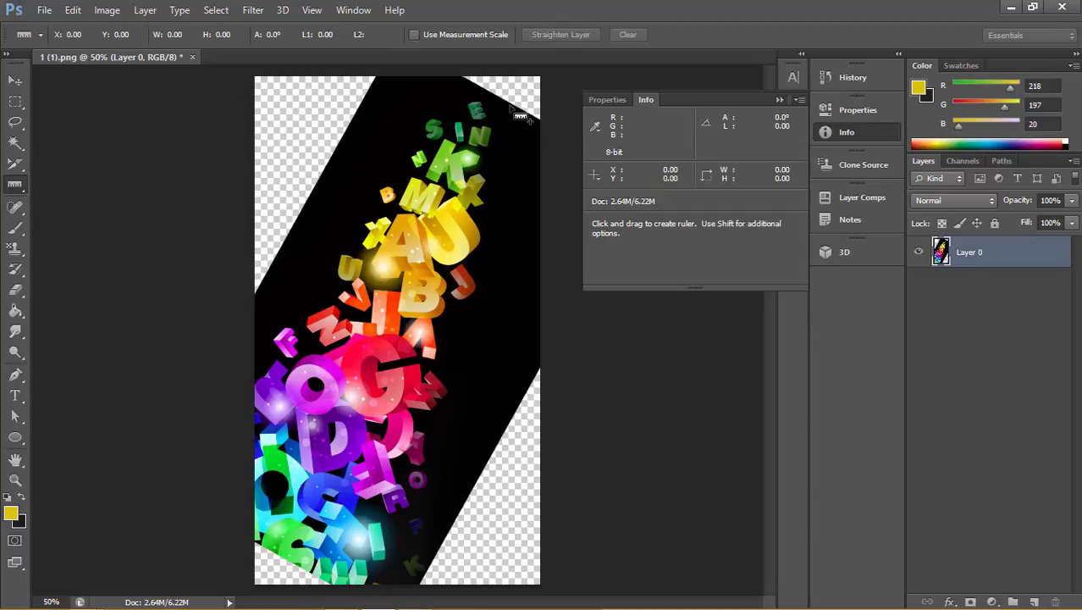
{"action": "left_click_drag", "start_coordinate": [510, 105], "coordinate": [279, 555]}
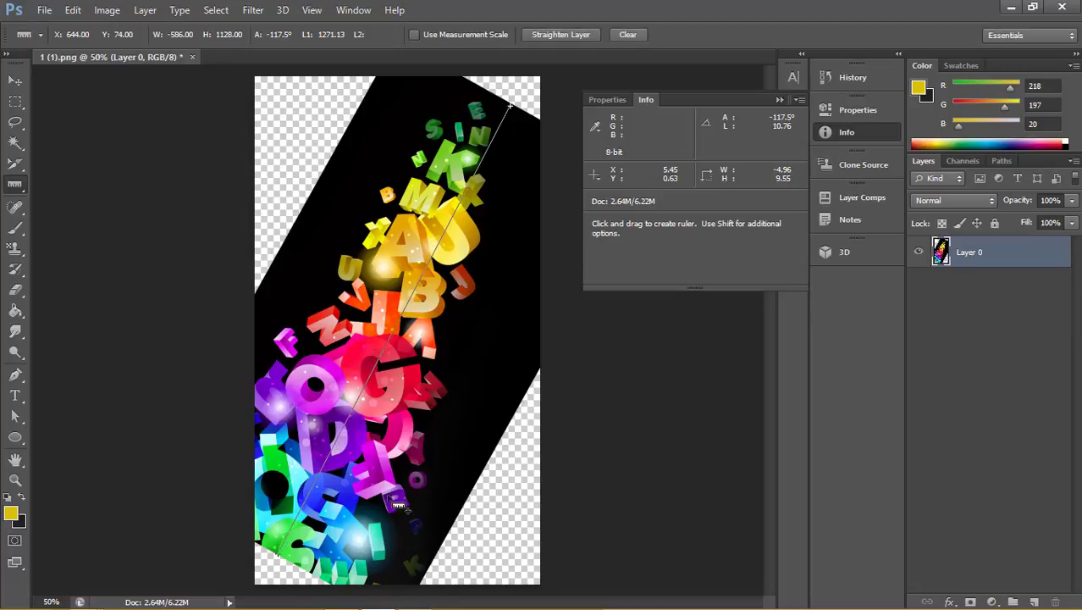
{"action": "left_click", "coordinate": [563, 34]}
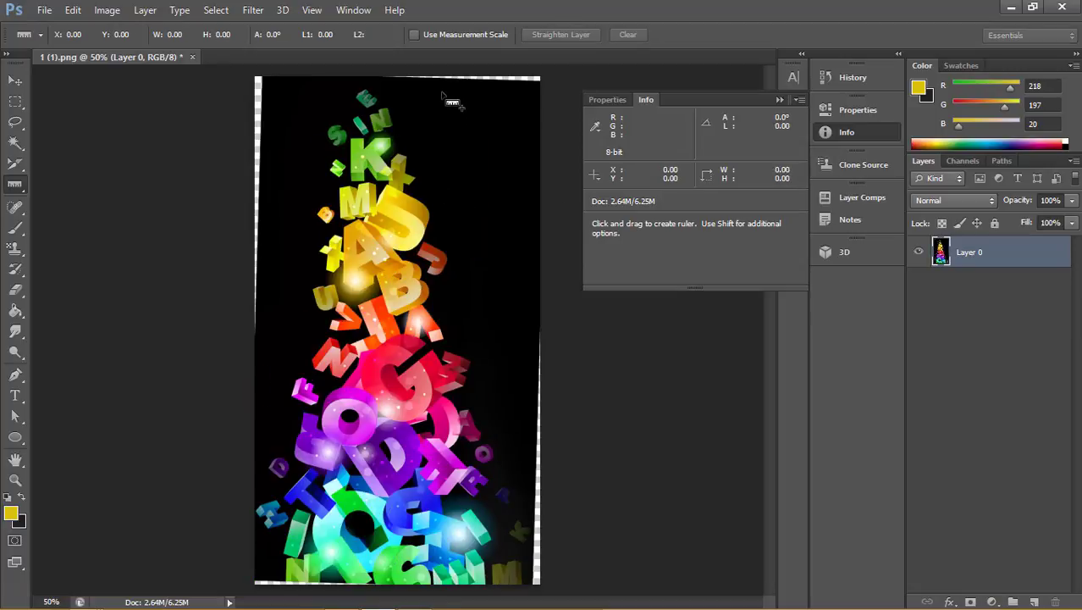
{"action": "mouse_move", "coordinate": [449, 78]}
{"action": "left_mouse_down"}
{"action": "mouse_move", "coordinate": [417, 585]}
{"action": "mouse_move", "coordinate": [447, 589]}
{"action": "left_mouse_up"}
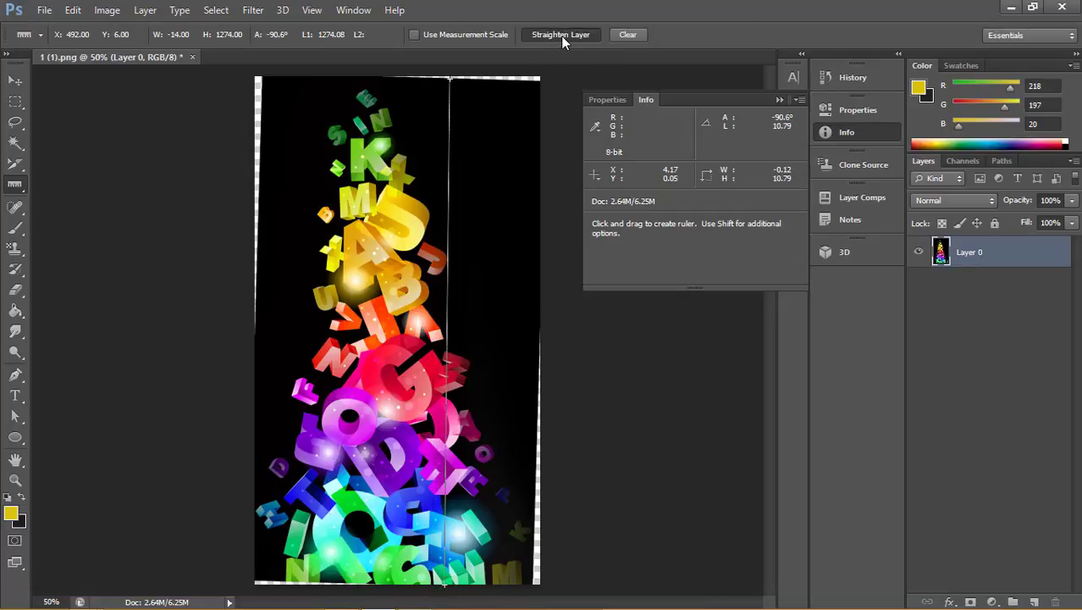
{"action": "left_click", "coordinate": [561, 36]}
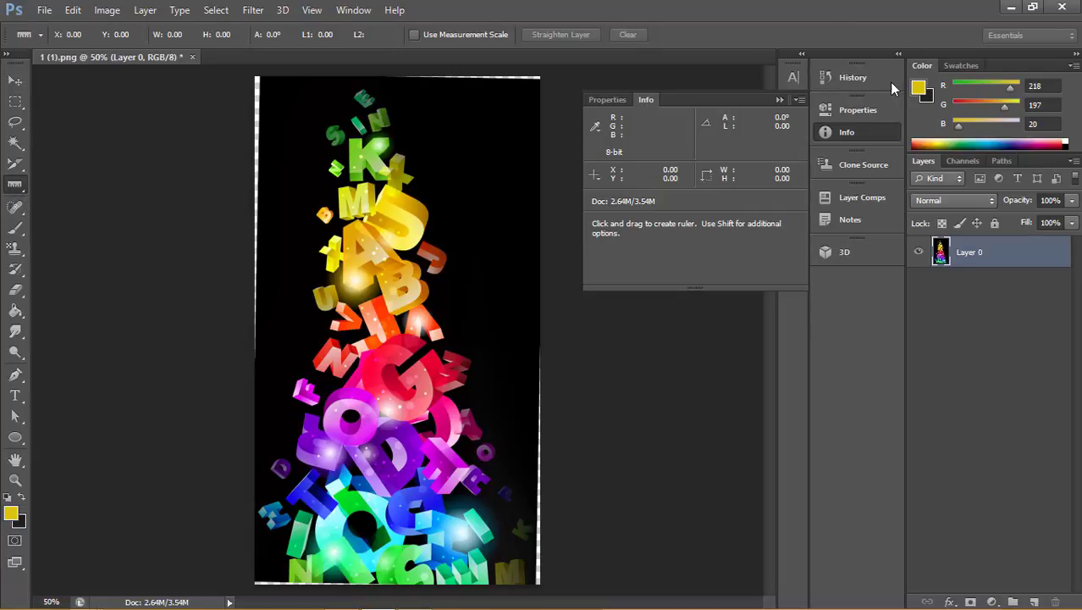
{"action": "left_click", "coordinate": [852, 77]}
- Revert the image to its Open history state and switch to the Note Tool
{"action": "left_click", "coordinate": [734, 88]}
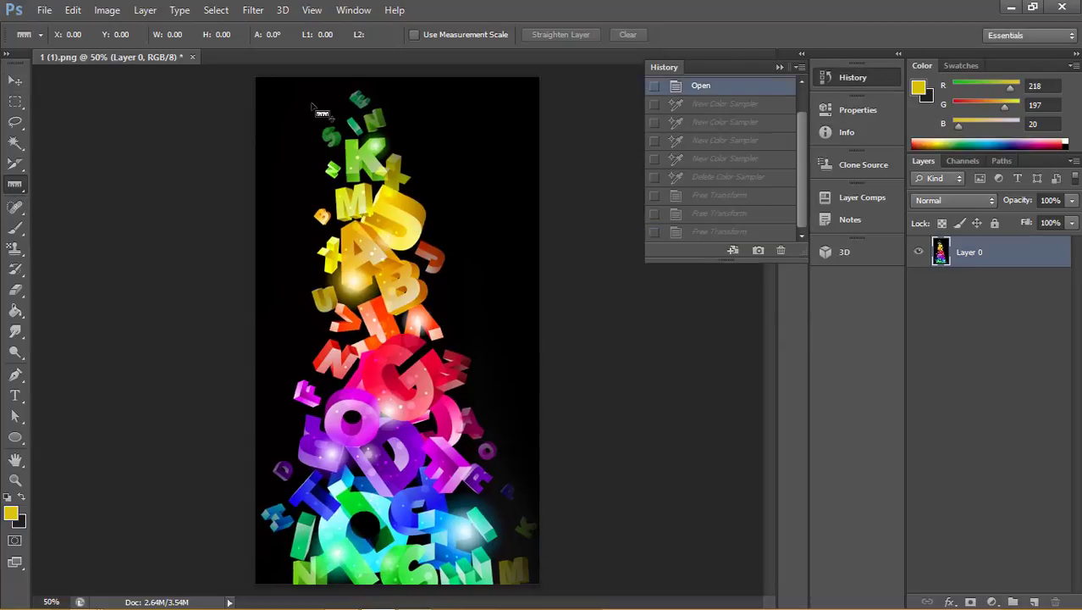
{"action": "right_click", "coordinate": [20, 183]}
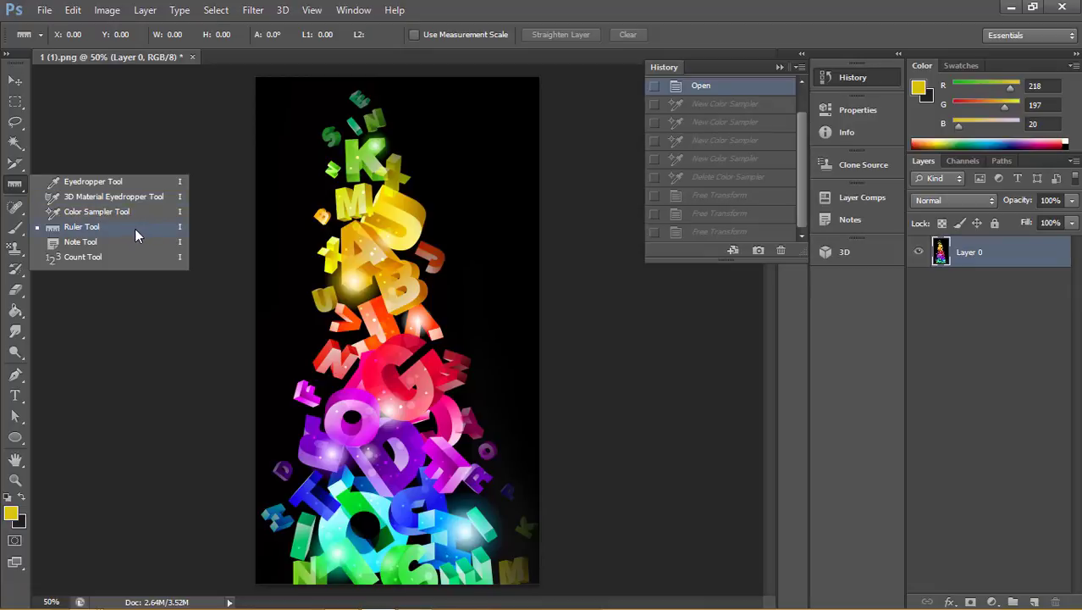
{"action": "left_click", "coordinate": [134, 244]}
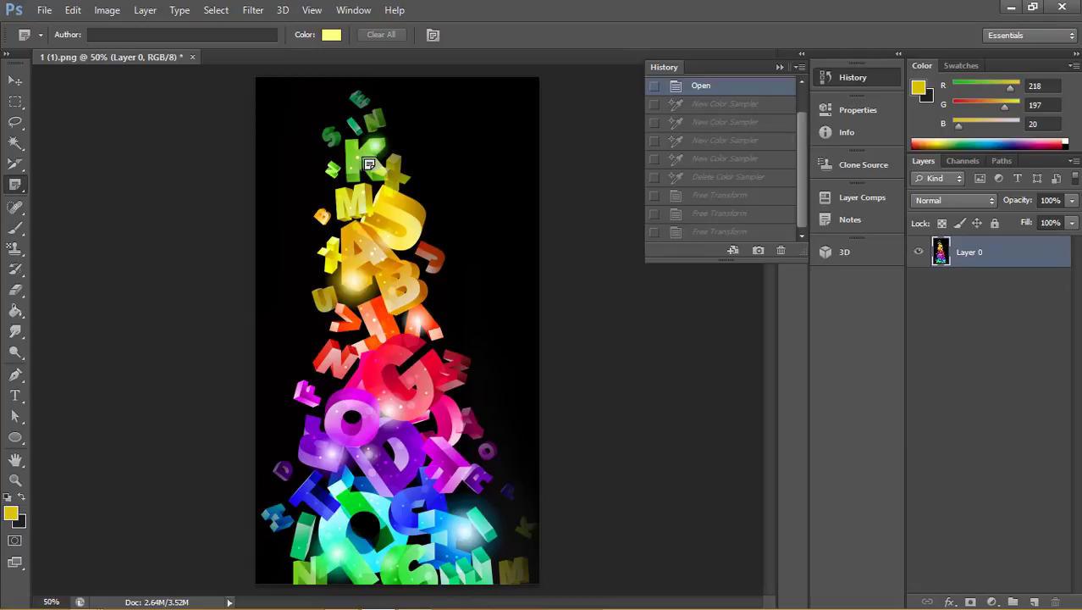
- Pin three notes on the K, B and red letters, typing 'his is k' and 'his is n'
{"action": "left_click", "coordinate": [369, 163]}
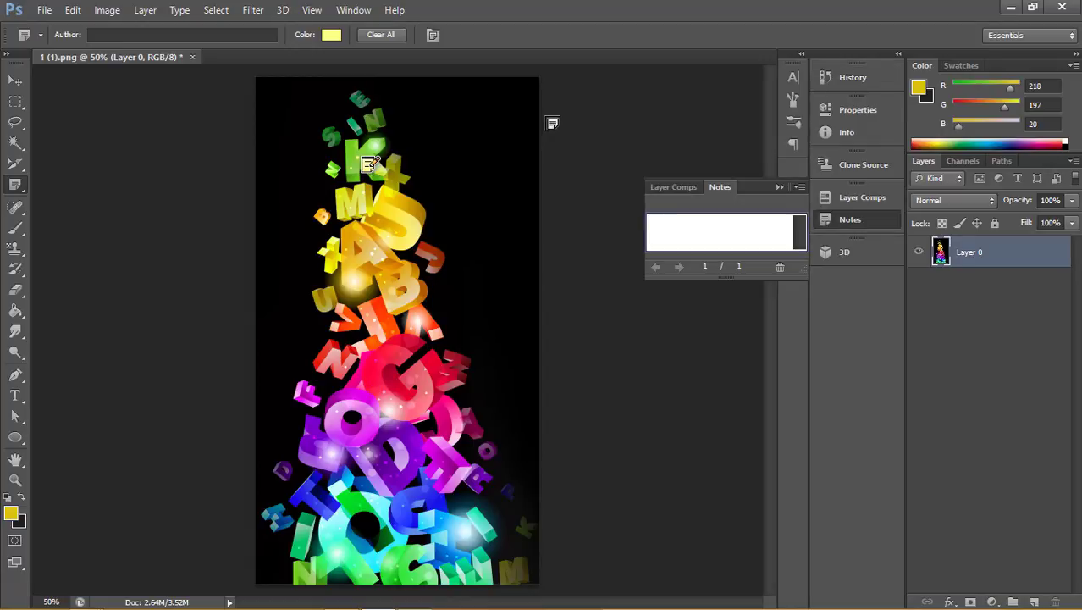
{"action": "type", "text": "his i"}
{"action": "type", "text": "s k"}
{"action": "left_click", "coordinate": [415, 290]}
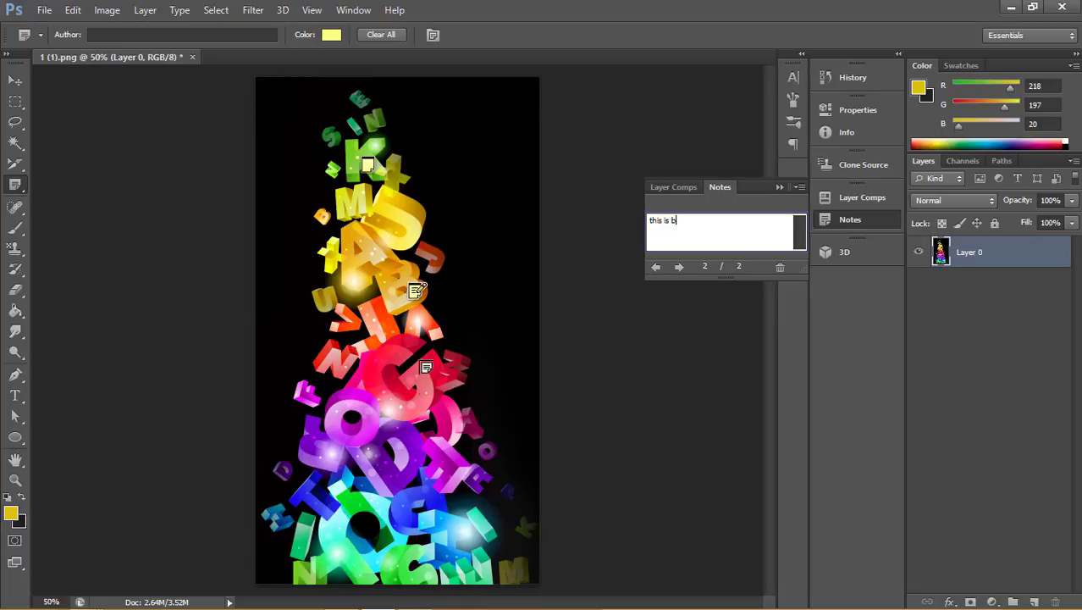
{"action": "left_click", "coordinate": [336, 354]}
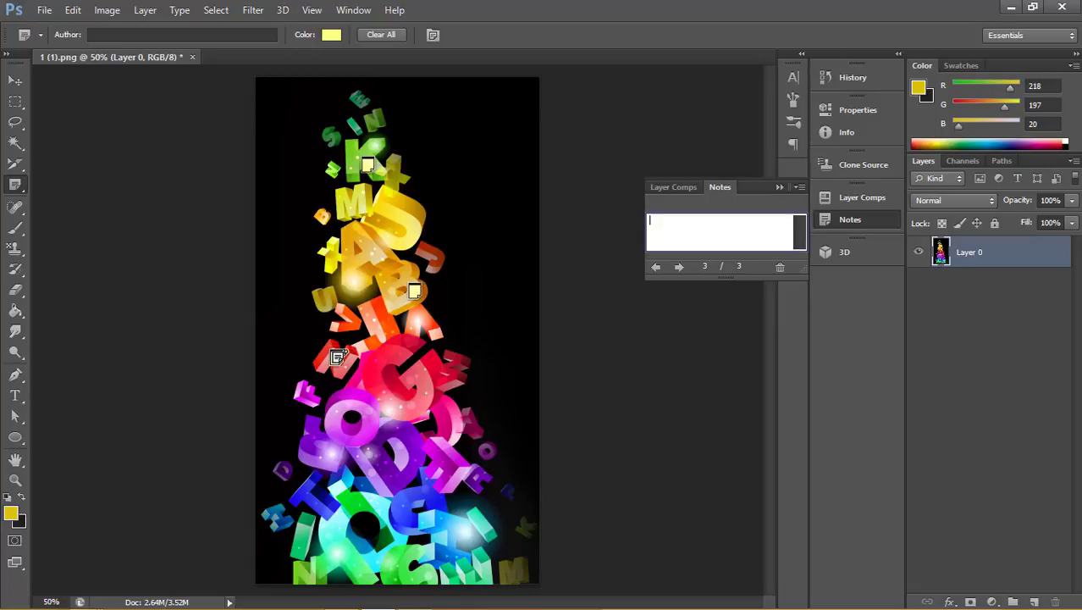
{"action": "type", "text": "thi"}
{"action": "type", "text": "s is n"}
{"action": "key", "text": "alt"}
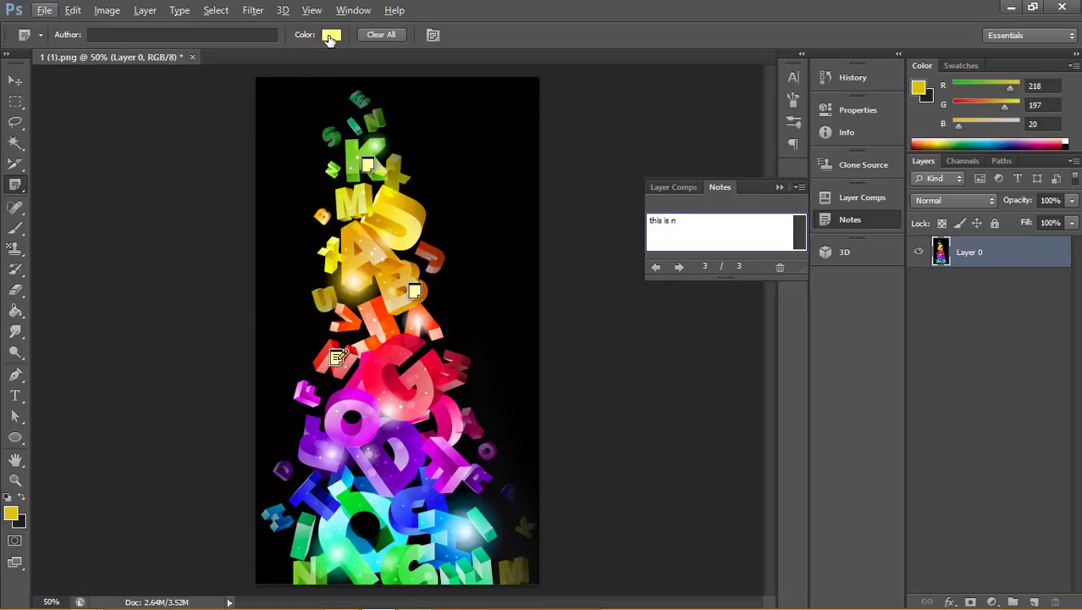
- Set the note colour to a deep blue and add a fourth note reading 'jjjj'
{"action": "left_click", "coordinate": [330, 35]}
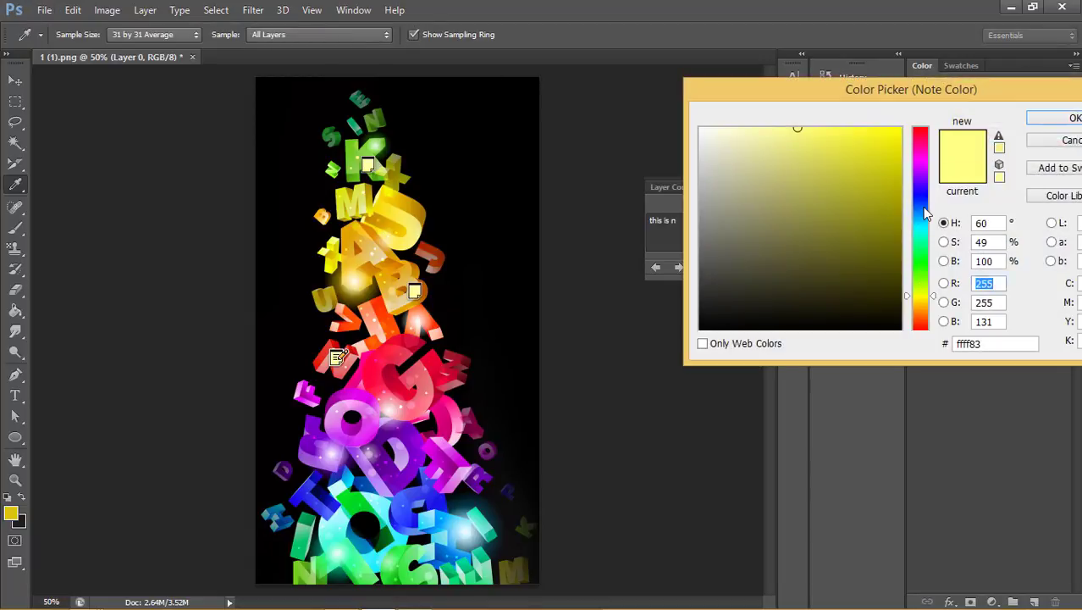
{"action": "left_click", "coordinate": [923, 208]}
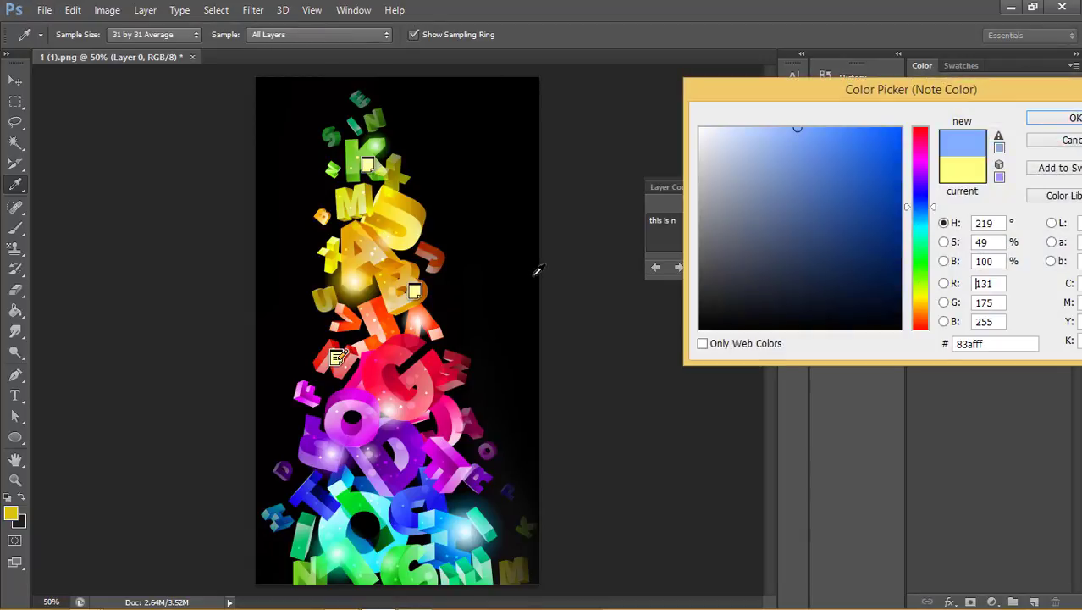
{"action": "left_click", "coordinate": [855, 149]}
{"action": "left_click", "coordinate": [1071, 118]}
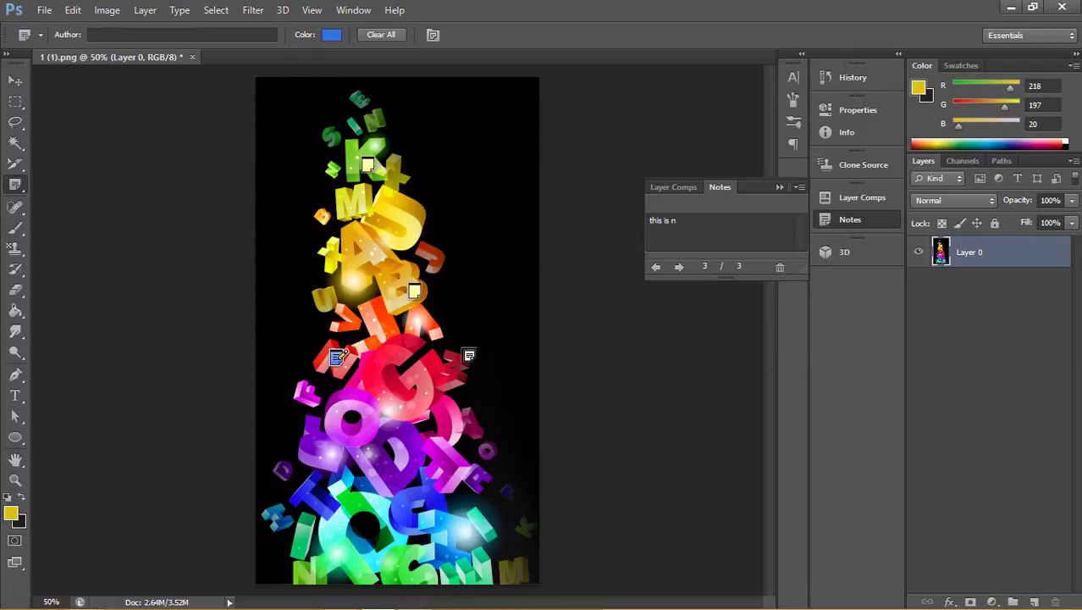
{"action": "left_click", "coordinate": [468, 356]}
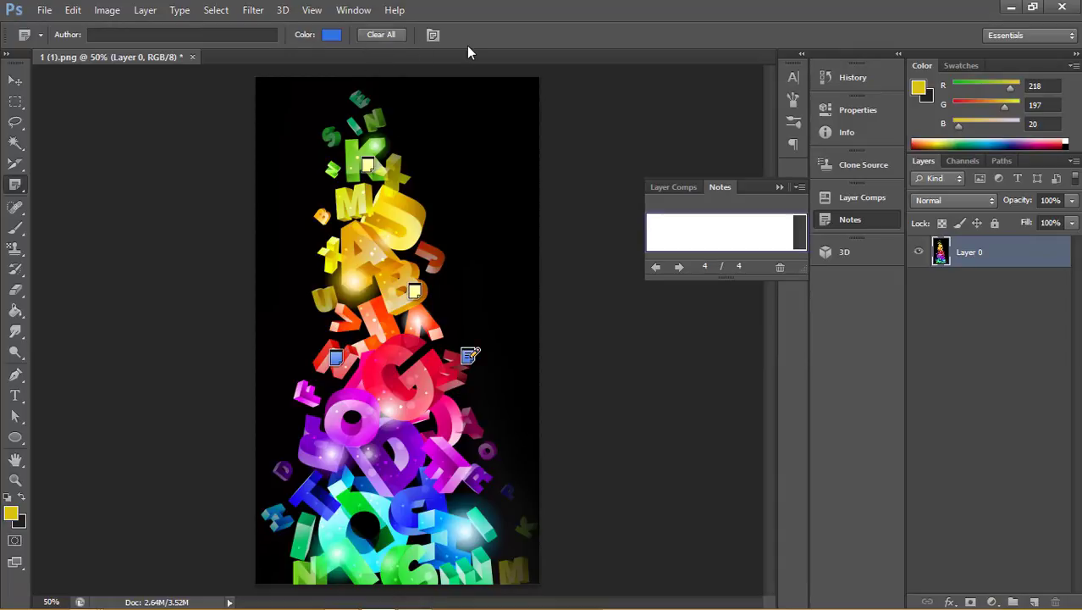
{"action": "type", "text": "tjjjj"}
- Hide the Notes panel and select each pinned note on the image in turn
{"action": "left_click", "coordinate": [436, 40]}
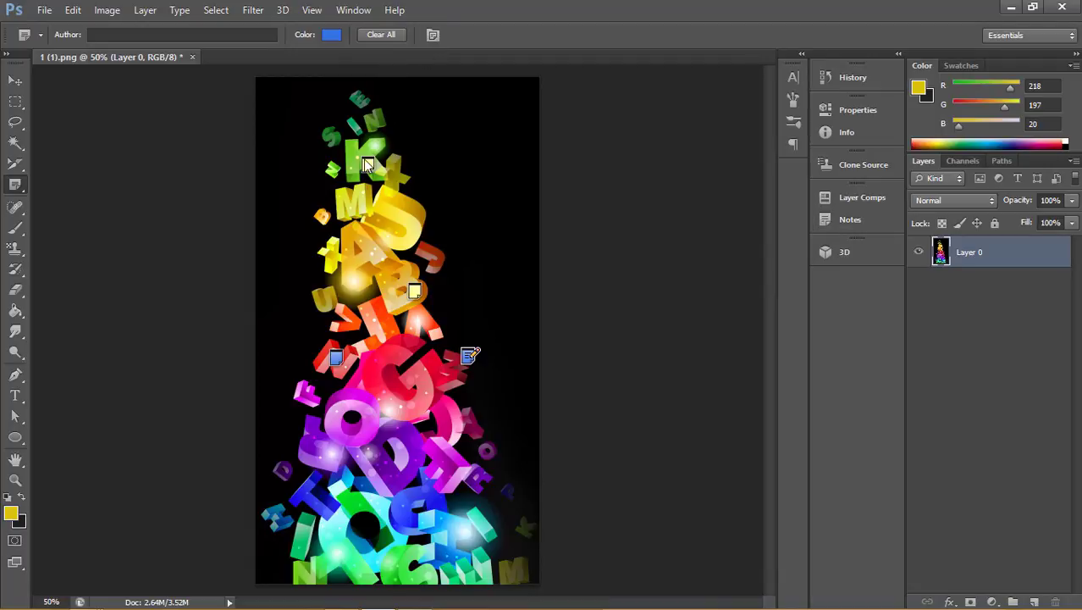
{"action": "left_click", "coordinate": [366, 163]}
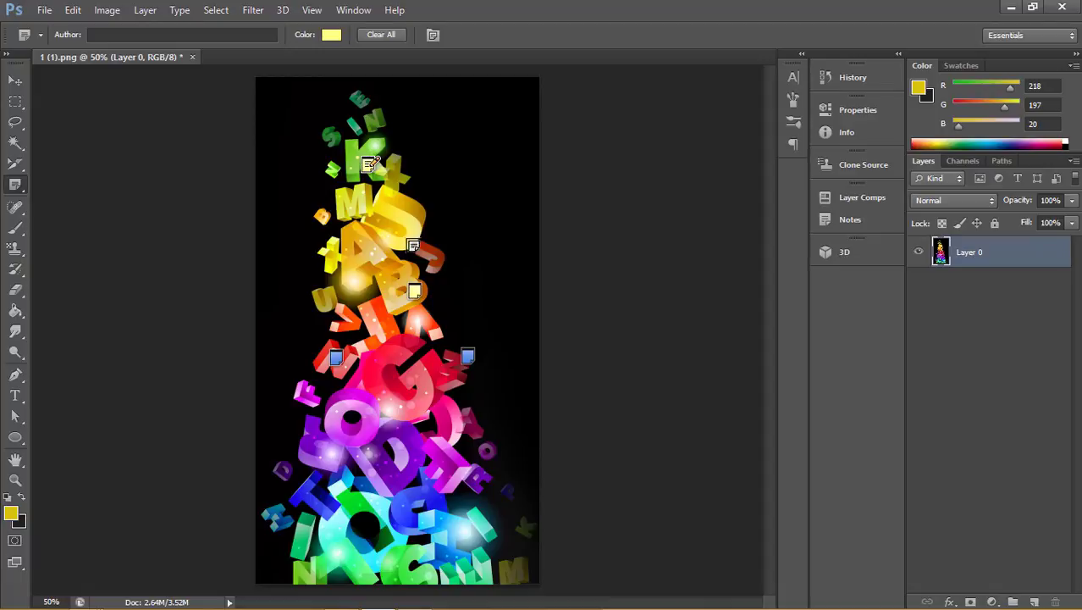
{"action": "left_click", "coordinate": [466, 357]}
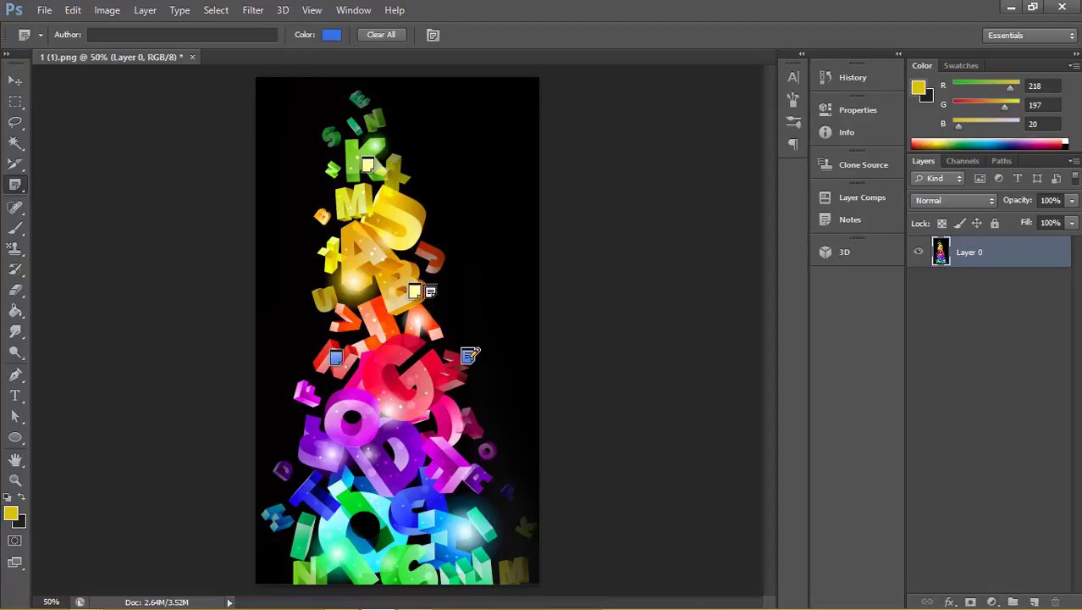
{"action": "left_click", "coordinate": [415, 292]}
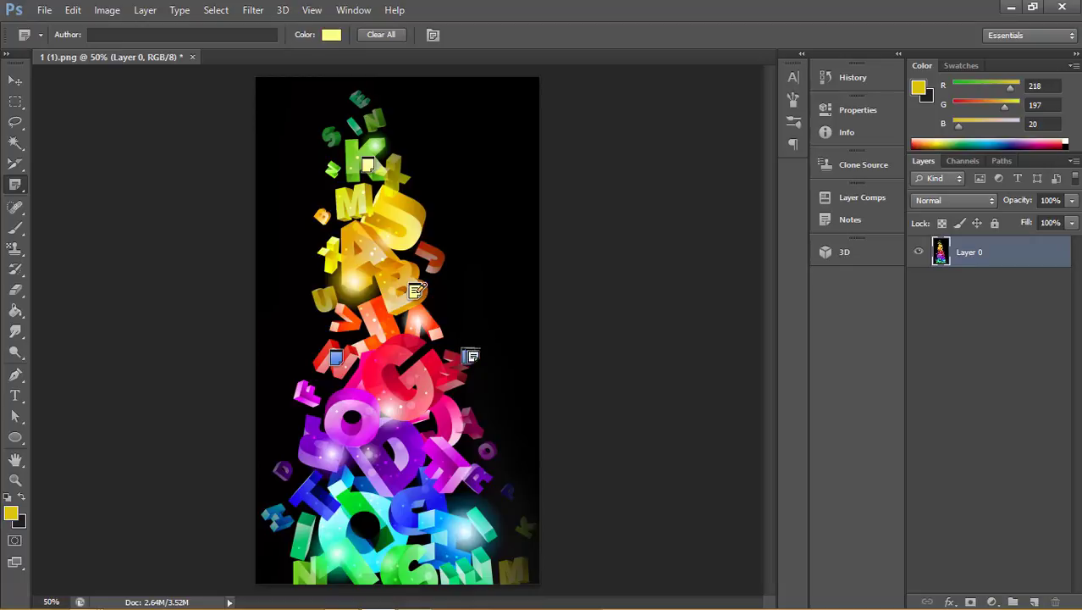
{"action": "left_click", "coordinate": [468, 357]}
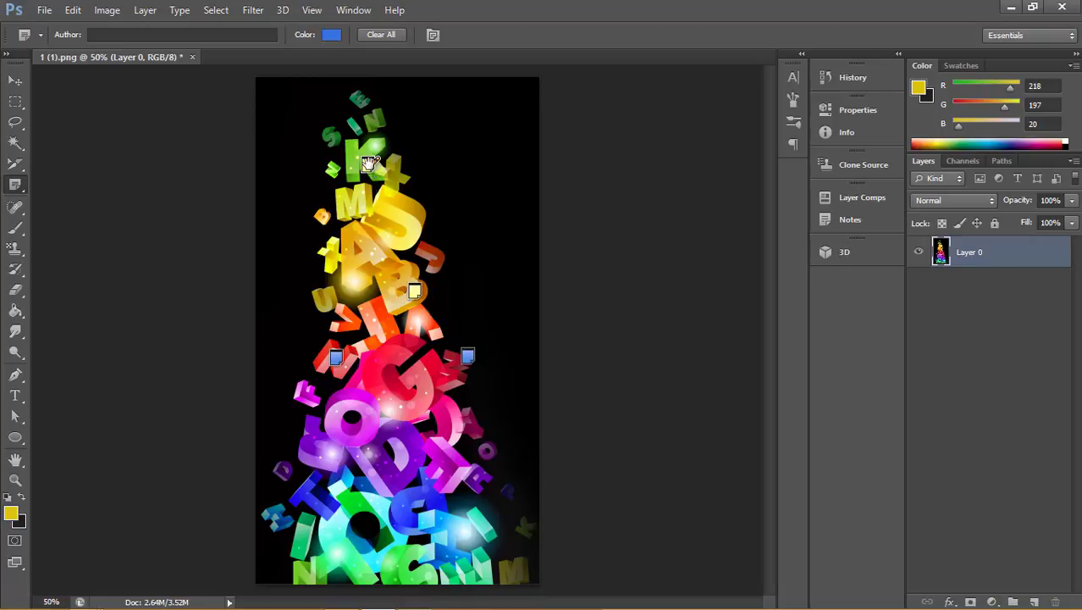
{"action": "left_click", "coordinate": [369, 164]}
{"action": "left_click", "coordinate": [337, 357]}
- Reopen the Notes panel and step back and forth through the notes
{"action": "left_click", "coordinate": [433, 35]}
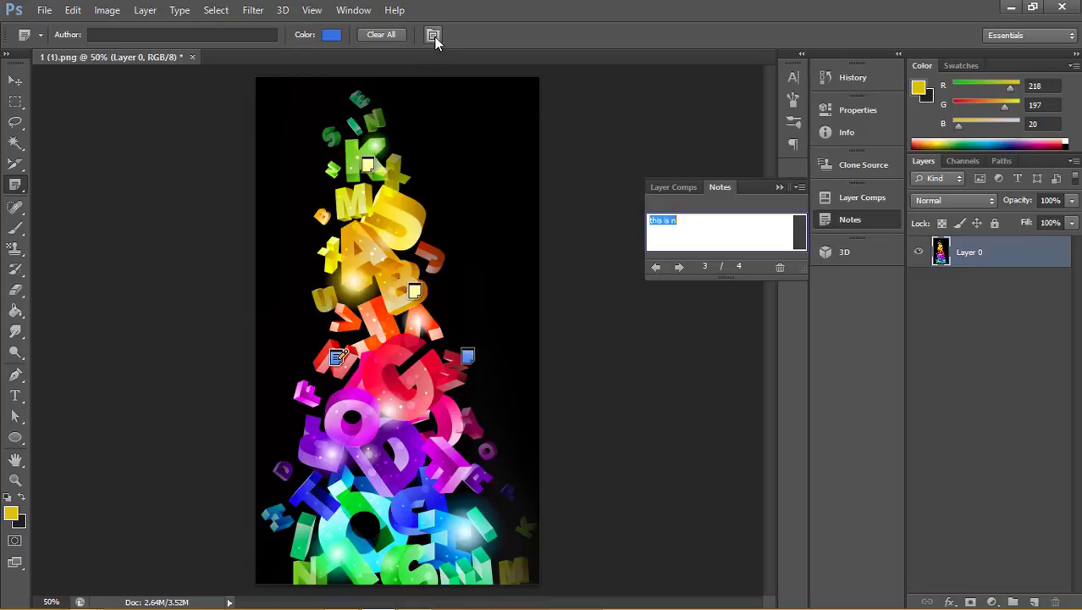
{"action": "left_click", "coordinate": [657, 267]}
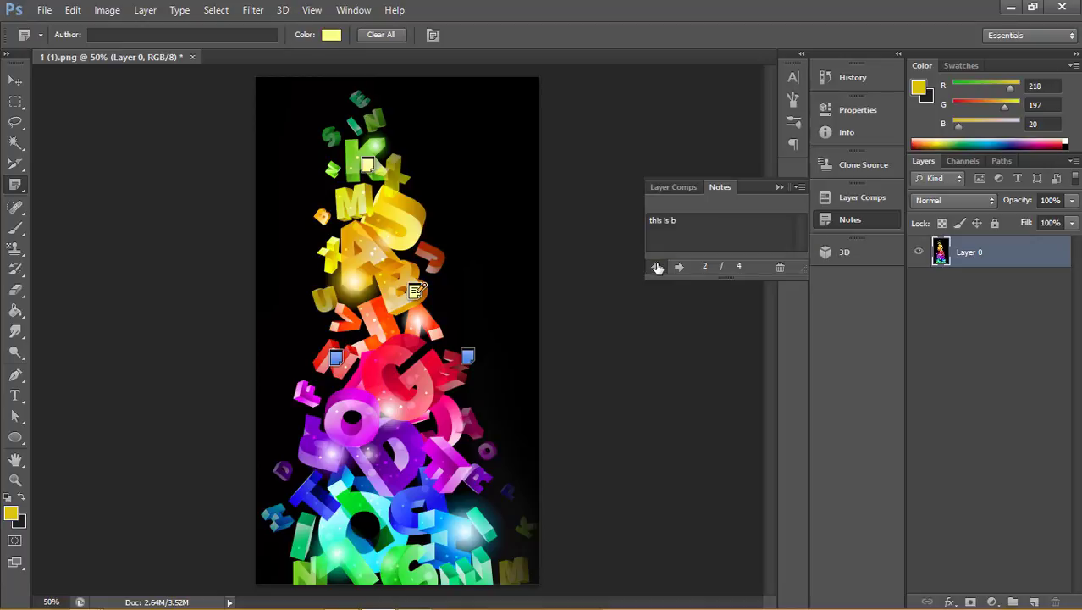
{"action": "left_click", "coordinate": [679, 268]}
{"action": "left_click", "coordinate": [679, 268]}
{"action": "left_click", "coordinate": [678, 268]}
{"action": "left_click", "coordinate": [679, 267]}
{"action": "left_click", "coordinate": [658, 266]}
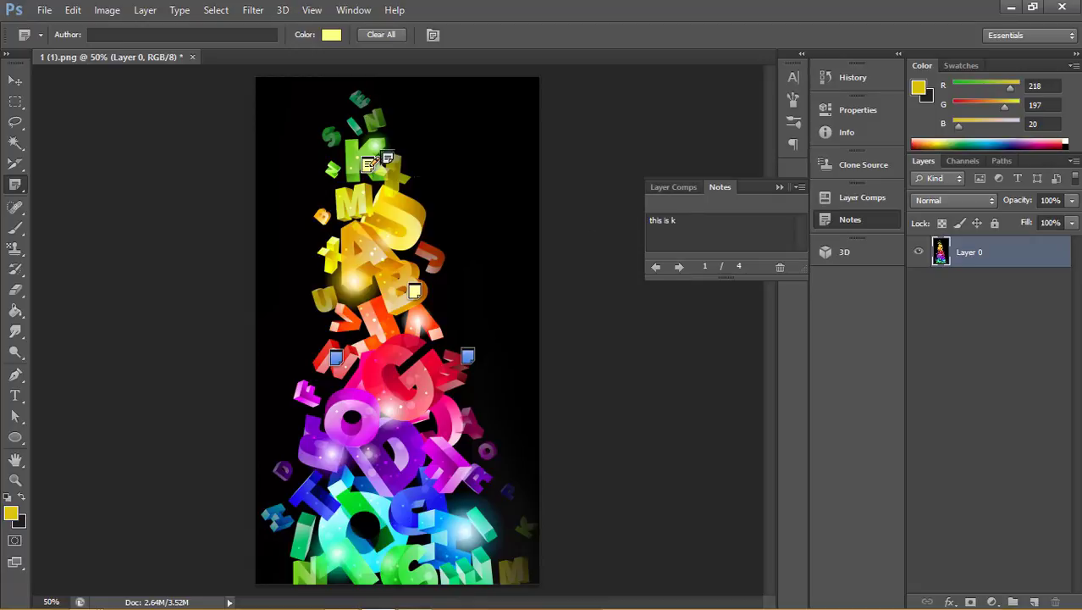
{"action": "left_click", "coordinate": [678, 268]}
{"action": "left_click", "coordinate": [678, 268]}
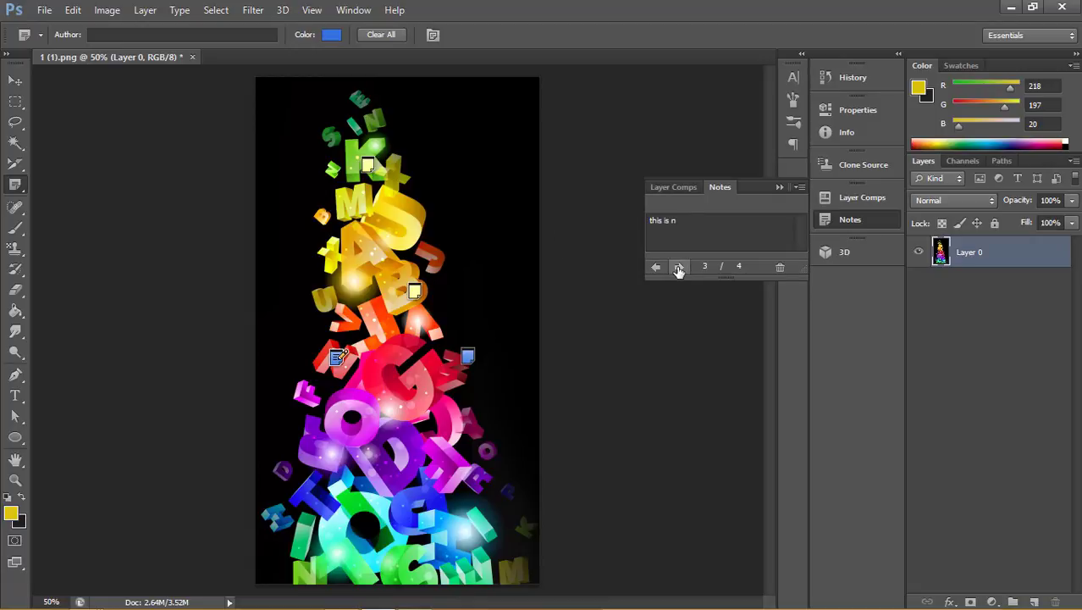
{"action": "left_click", "coordinate": [679, 267]}
{"action": "left_click", "coordinate": [679, 268]}
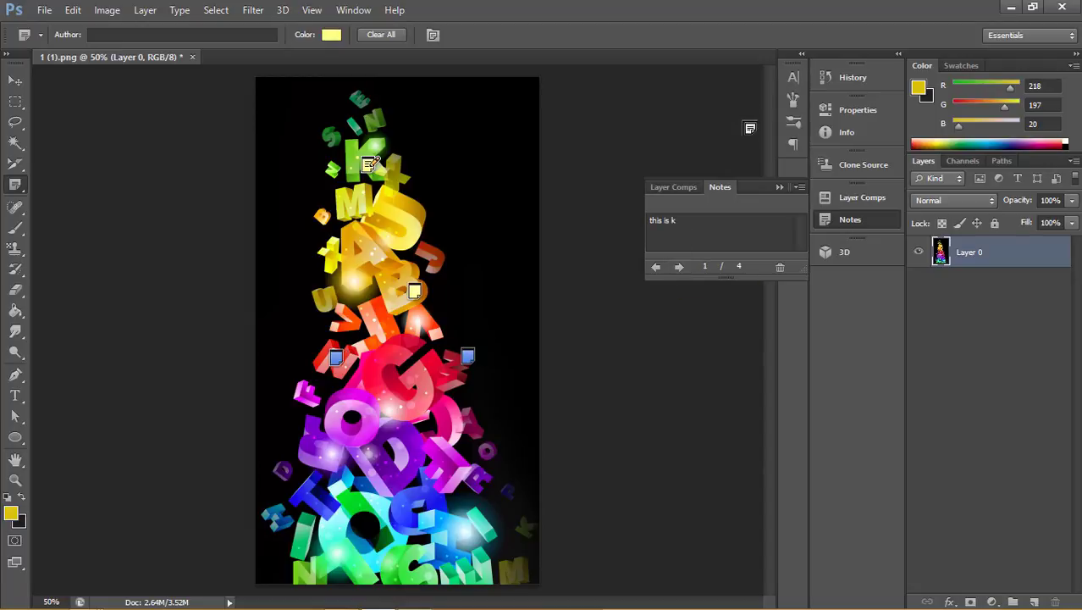
- Add one more note, then delete all notes with Clear All and confirm
{"action": "left_click", "coordinate": [566, 108]}
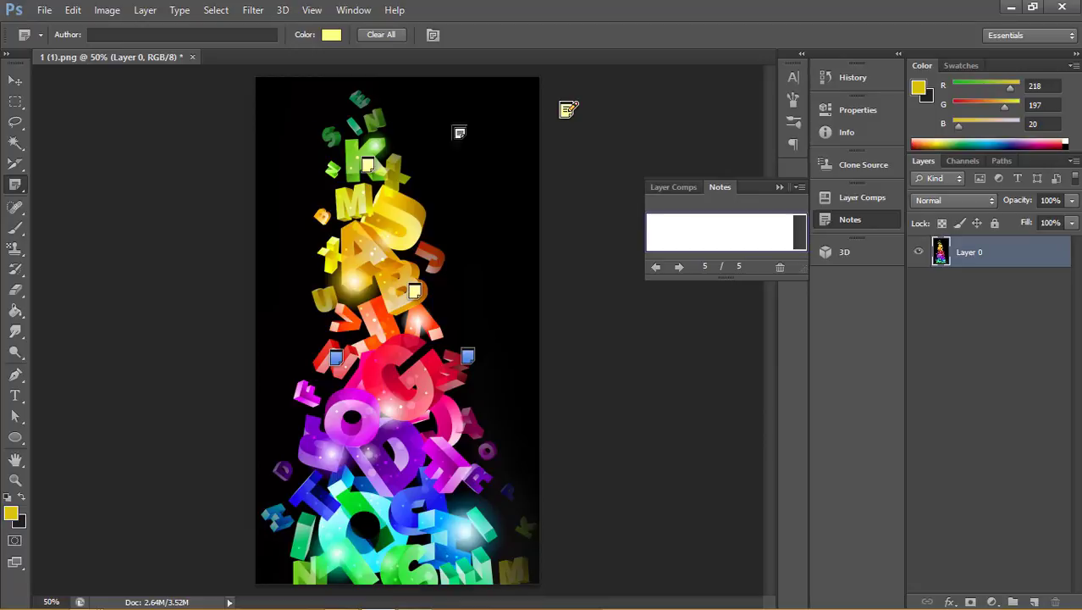
{"action": "left_click", "coordinate": [382, 34]}
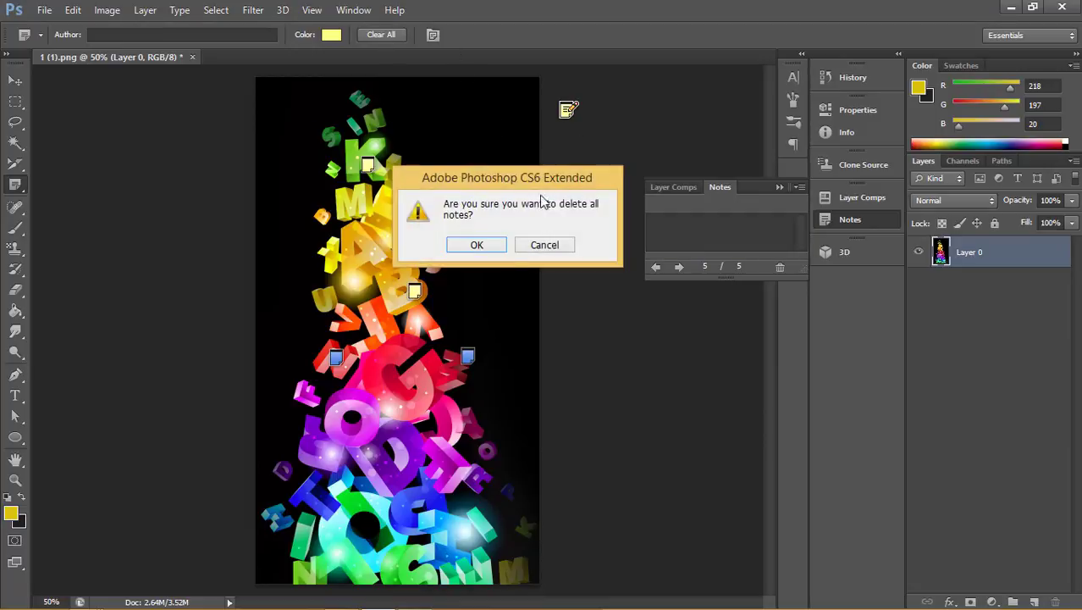
{"action": "left_click", "coordinate": [477, 245]}
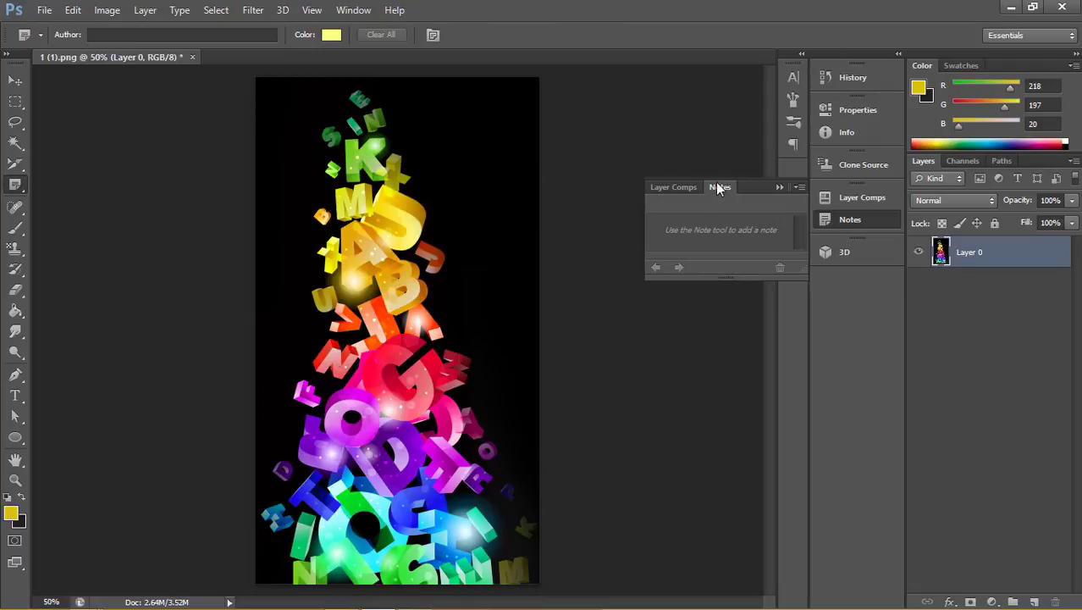
{"action": "right_click", "coordinate": [14, 184]}
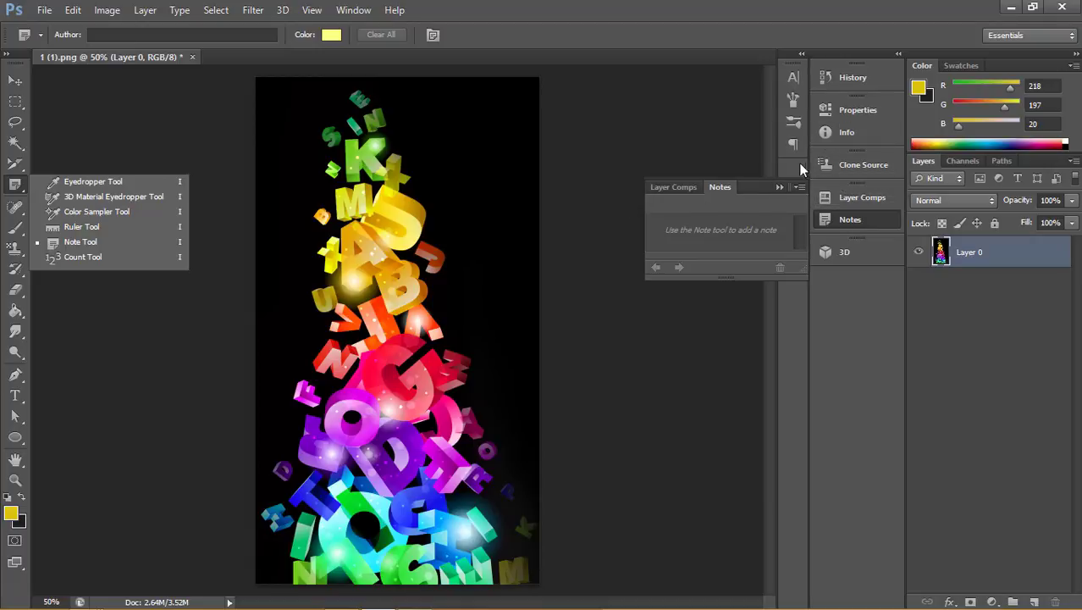
- Open the Info panel's Panel Options dialog and move it aside
{"action": "left_click", "coordinate": [799, 187]}
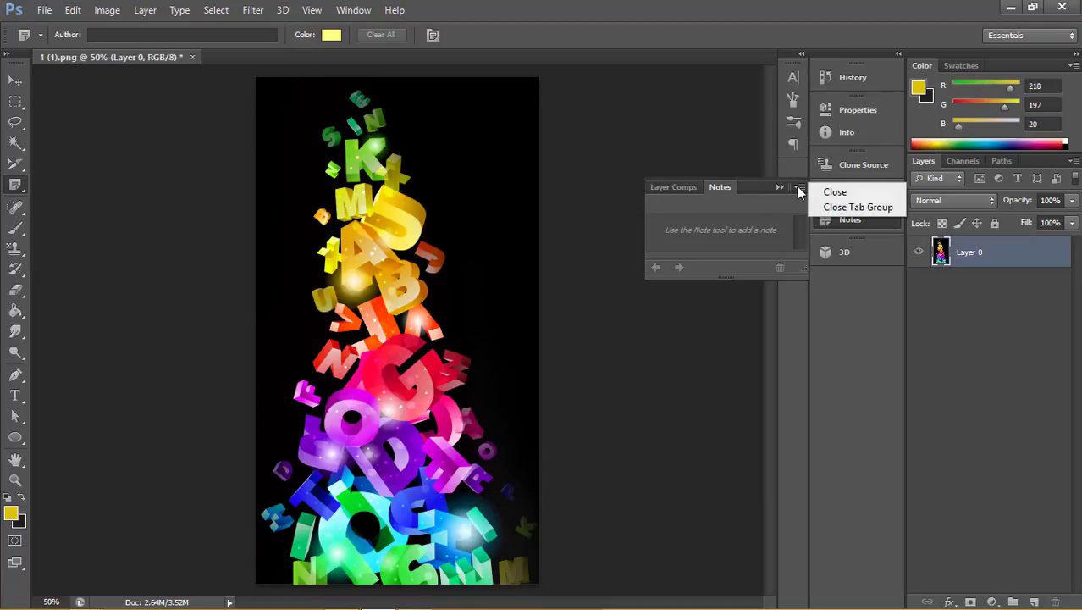
{"action": "left_click", "coordinate": [842, 129]}
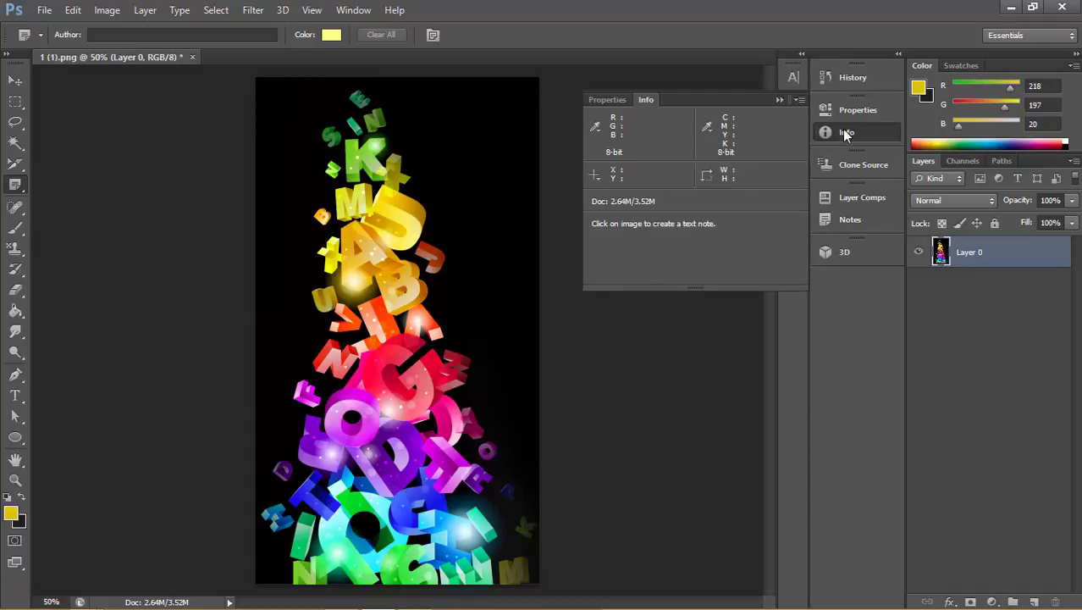
{"action": "left_click", "coordinate": [795, 103]}
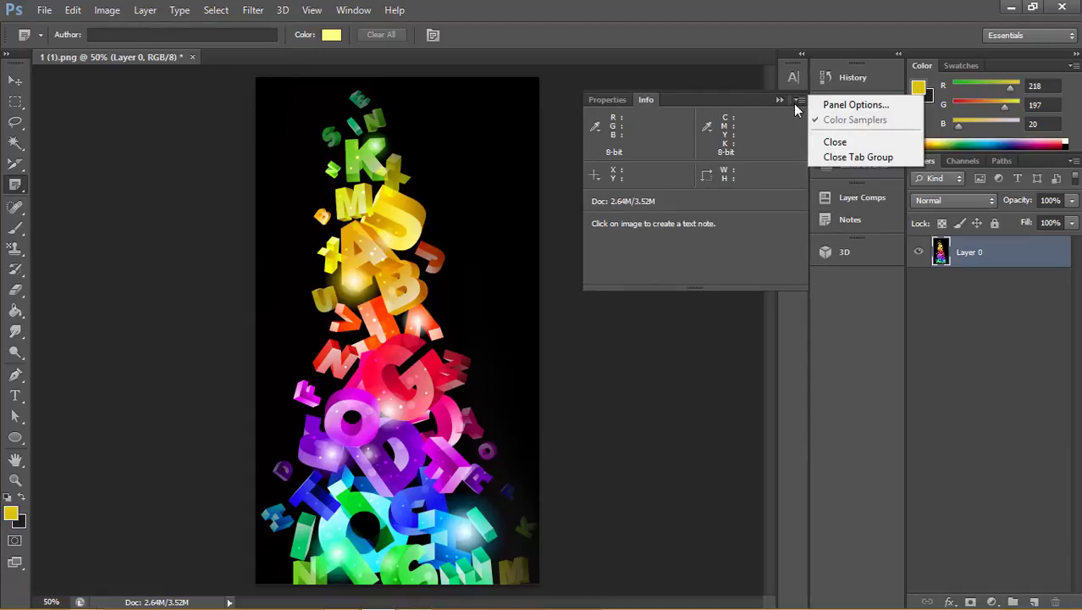
{"action": "left_click", "coordinate": [842, 105]}
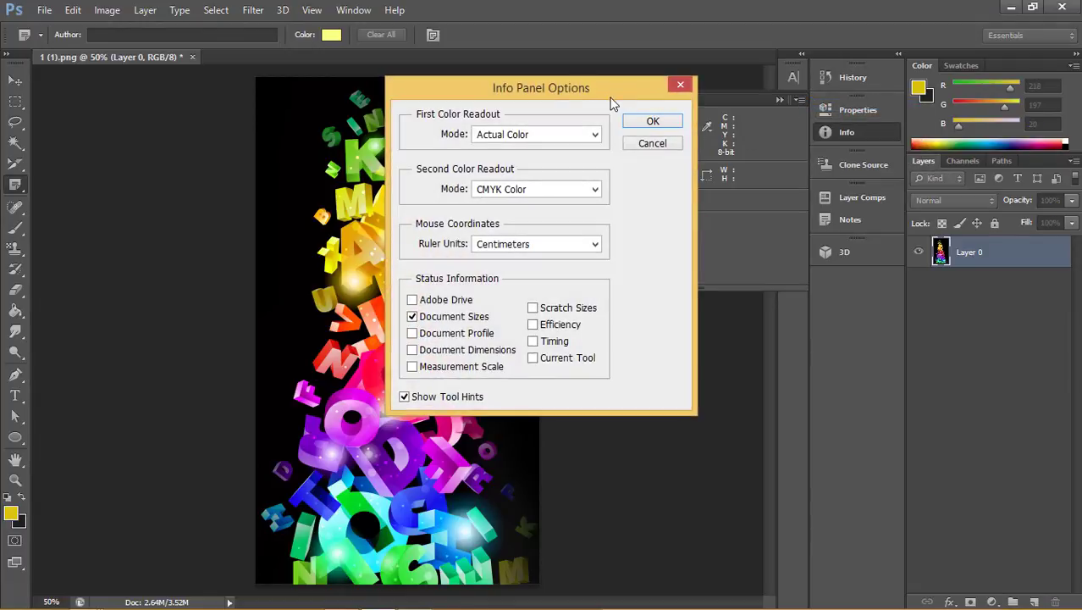
{"action": "left_click_drag", "start_coordinate": [607, 98], "coordinate": [1042, 99]}
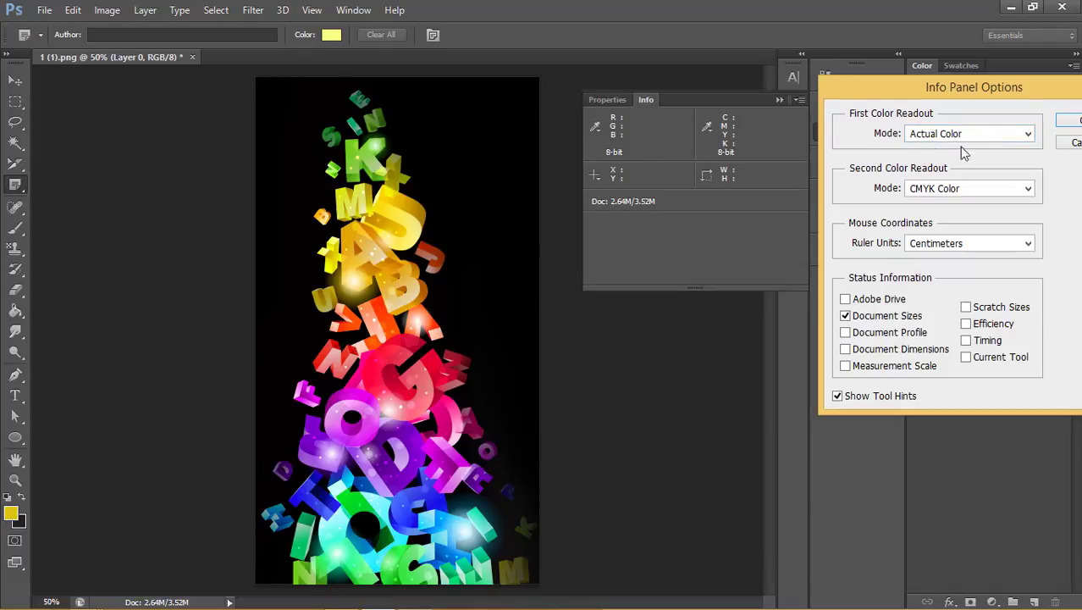
- Keep Actual Color and CMYK Color readouts with Centimeters as the ruler units
{"action": "left_click", "coordinate": [992, 140]}
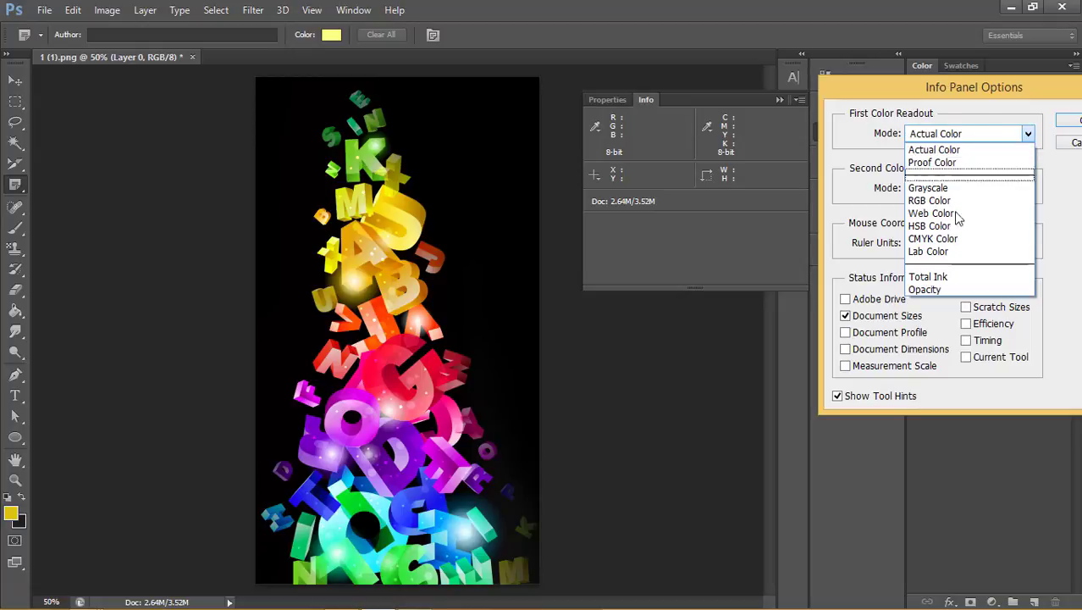
{"action": "left_click", "coordinate": [997, 133]}
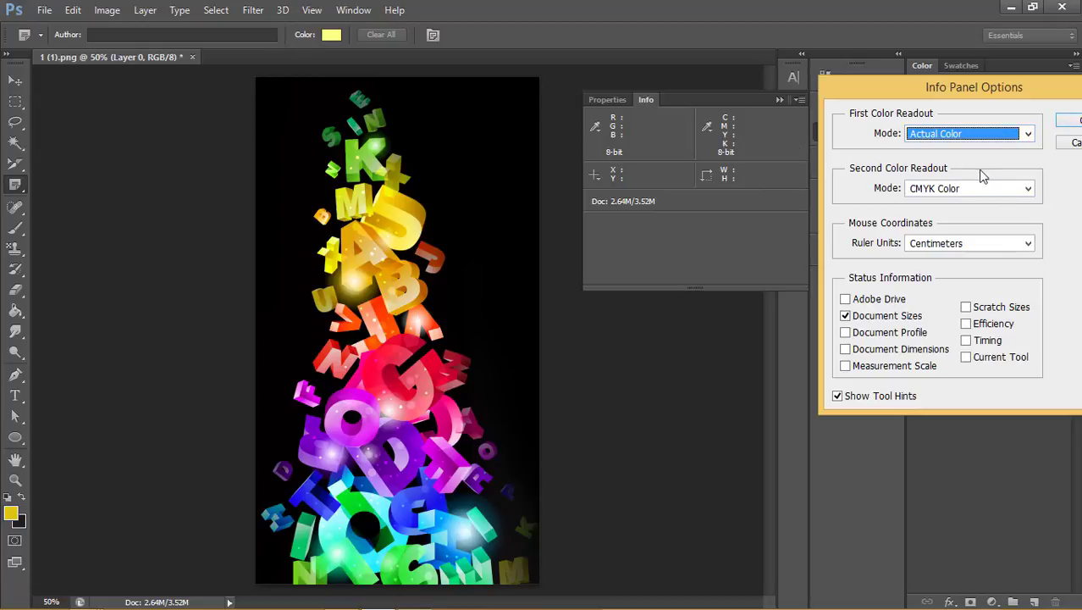
{"action": "left_click", "coordinate": [996, 190]}
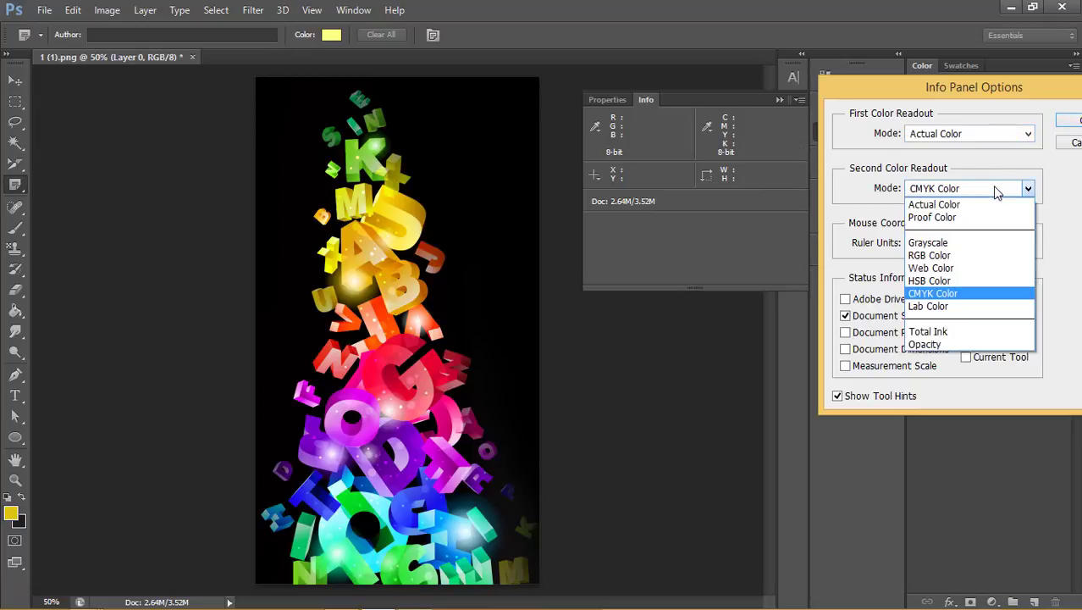
{"action": "left_click", "coordinate": [971, 294]}
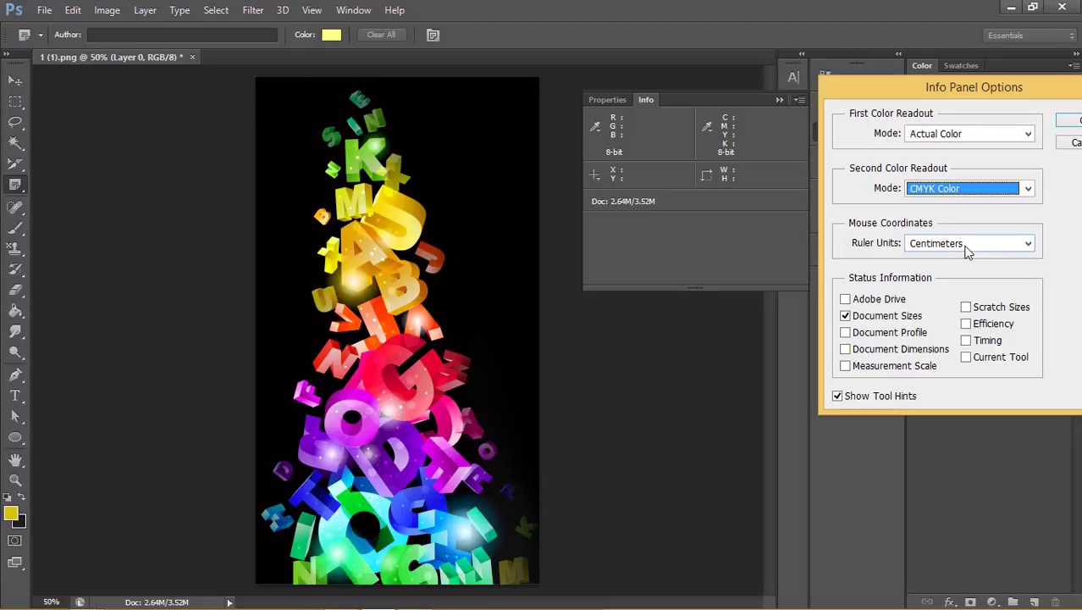
{"action": "left_click", "coordinate": [965, 246]}
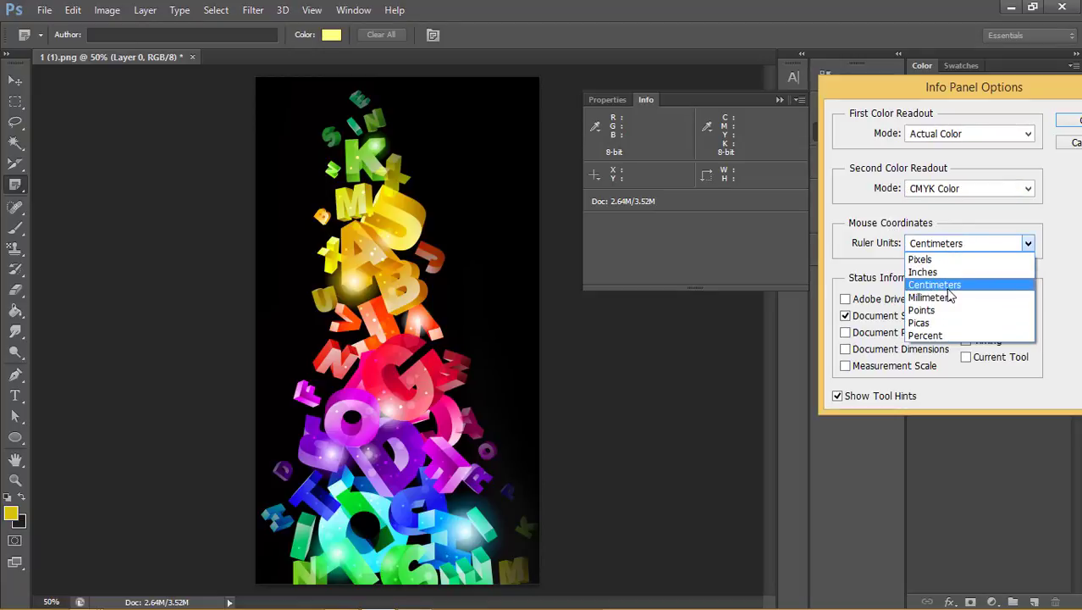
{"action": "left_click", "coordinate": [947, 287]}
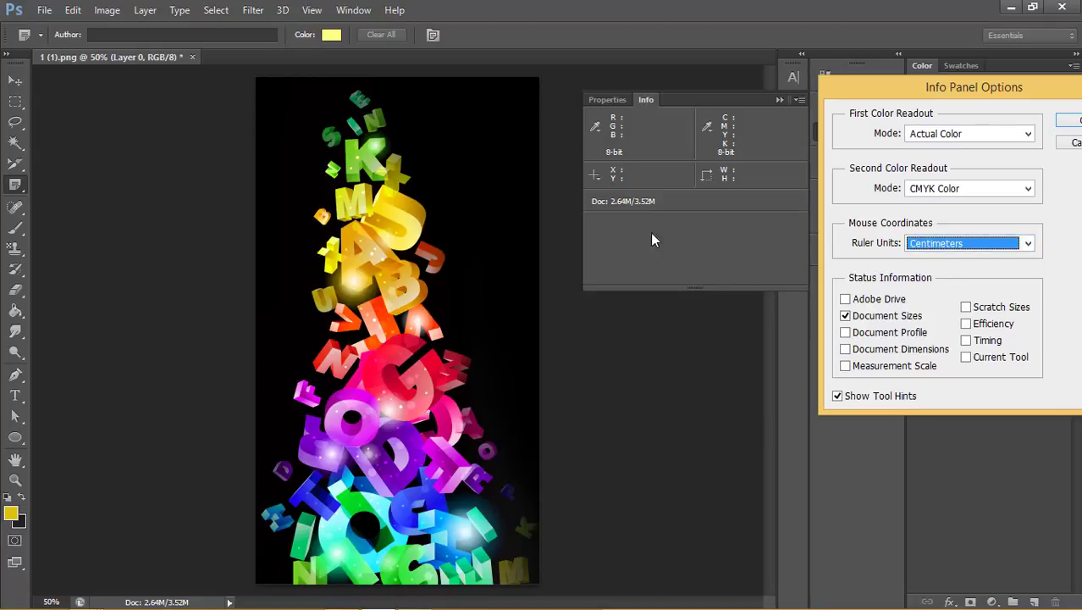
- Enable Scratch Sizes, Efficiency, Timing and Current Tool status readouts and apply
{"action": "left_click", "coordinate": [968, 310]}
{"action": "left_click", "coordinate": [966, 307]}
{"action": "left_click", "coordinate": [966, 323]}
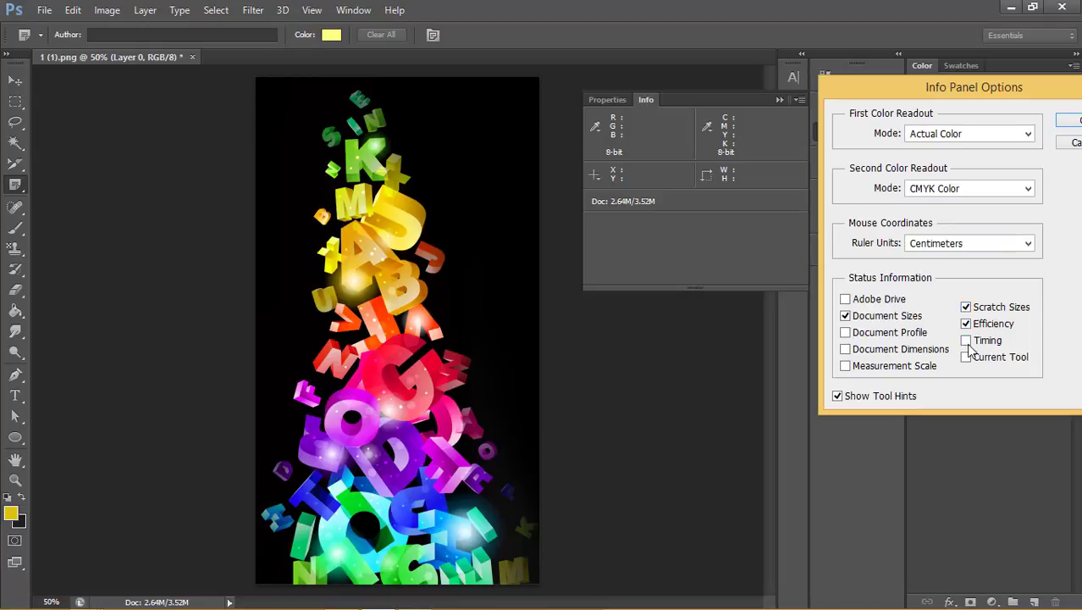
{"action": "left_click", "coordinate": [966, 340]}
{"action": "left_click", "coordinate": [966, 357]}
{"action": "left_click", "coordinate": [1068, 120]}
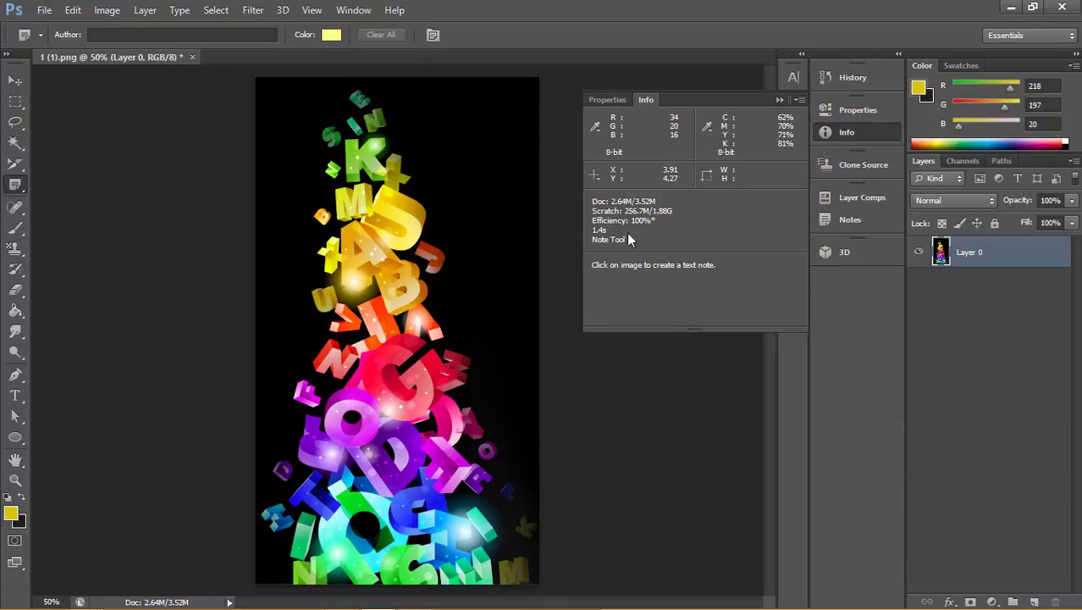
- Reopen Info Panel Options and leave only Scratch Sizes checked beside Document Sizes
{"action": "left_click", "coordinate": [798, 99]}
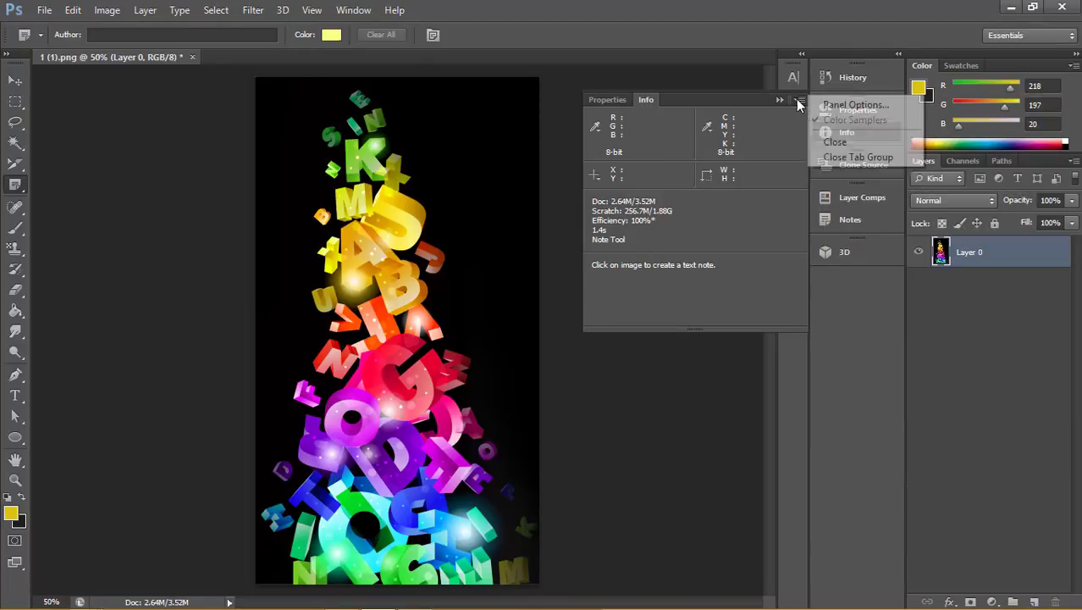
{"action": "left_click", "coordinate": [854, 107]}
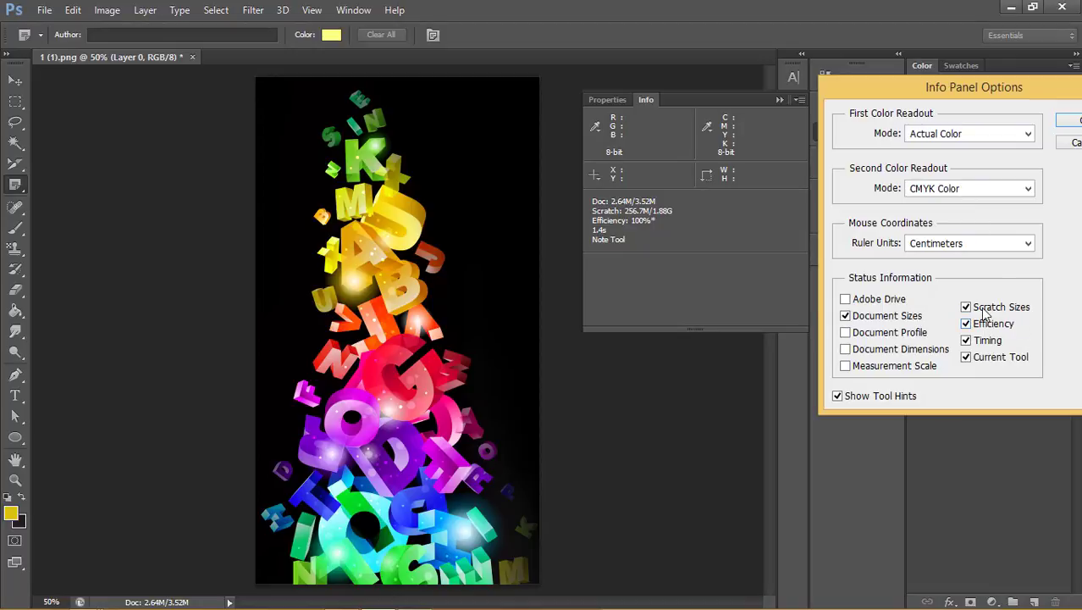
{"action": "left_click", "coordinate": [984, 308]}
{"action": "left_click", "coordinate": [984, 325]}
{"action": "left_click", "coordinate": [983, 342]}
{"action": "left_click", "coordinate": [985, 356]}
{"action": "left_click", "coordinate": [967, 307]}
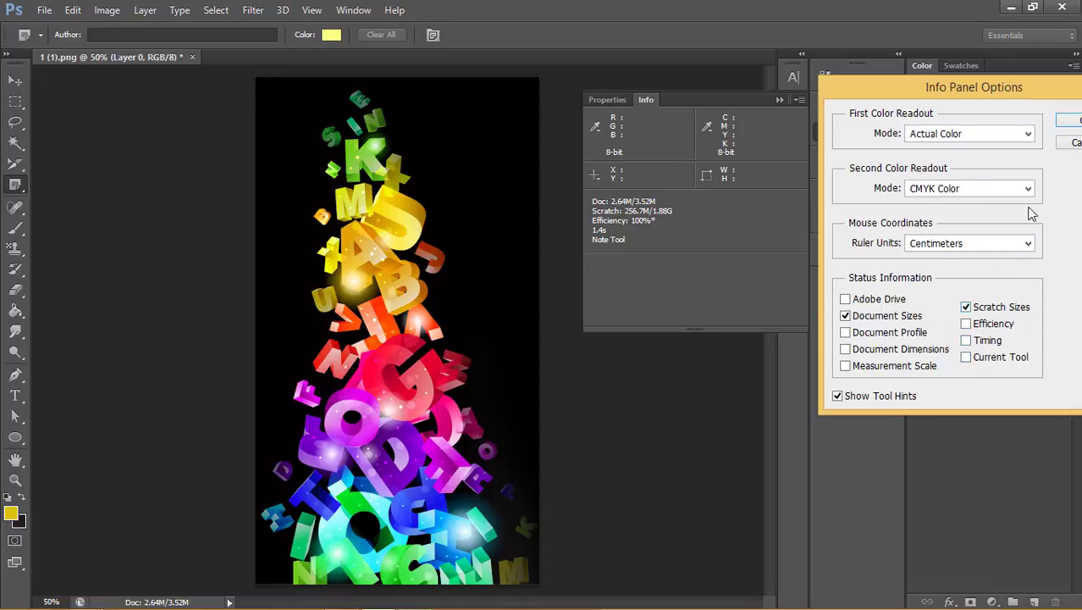
{"action": "left_click", "coordinate": [1066, 127]}
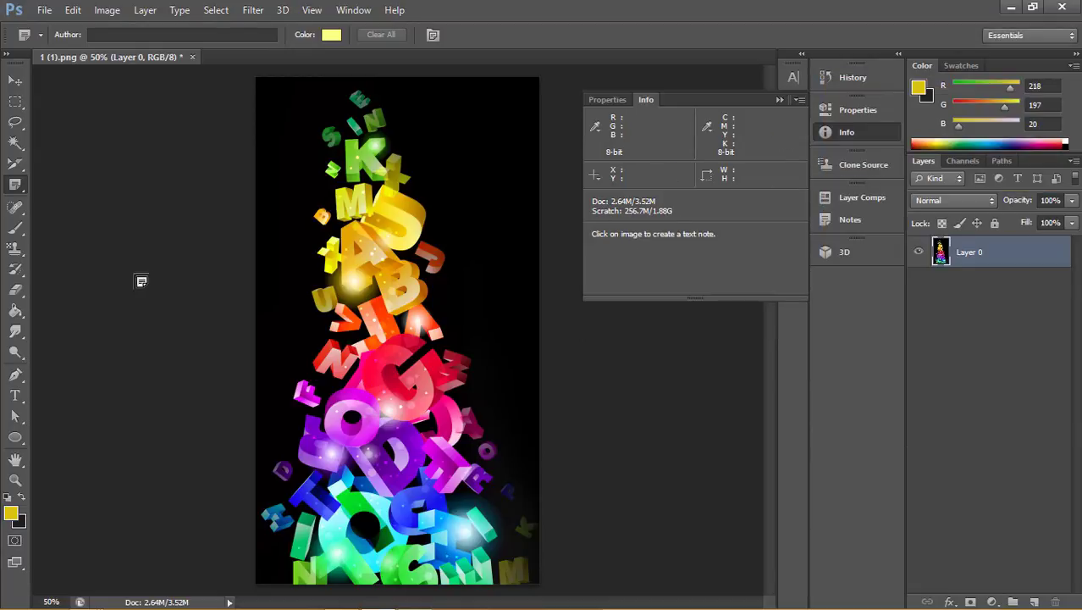
- Check the eyedropper group under the Note tool, then collapse the Info panel into the dock
{"action": "right_click", "coordinate": [15, 185]}
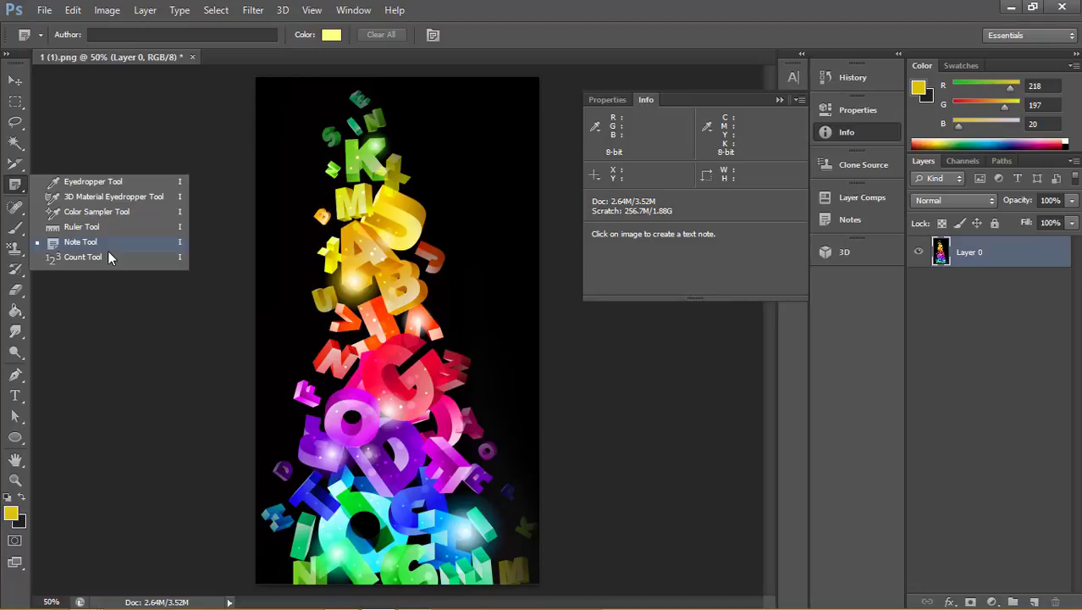
{"action": "left_click", "coordinate": [494, 6]}
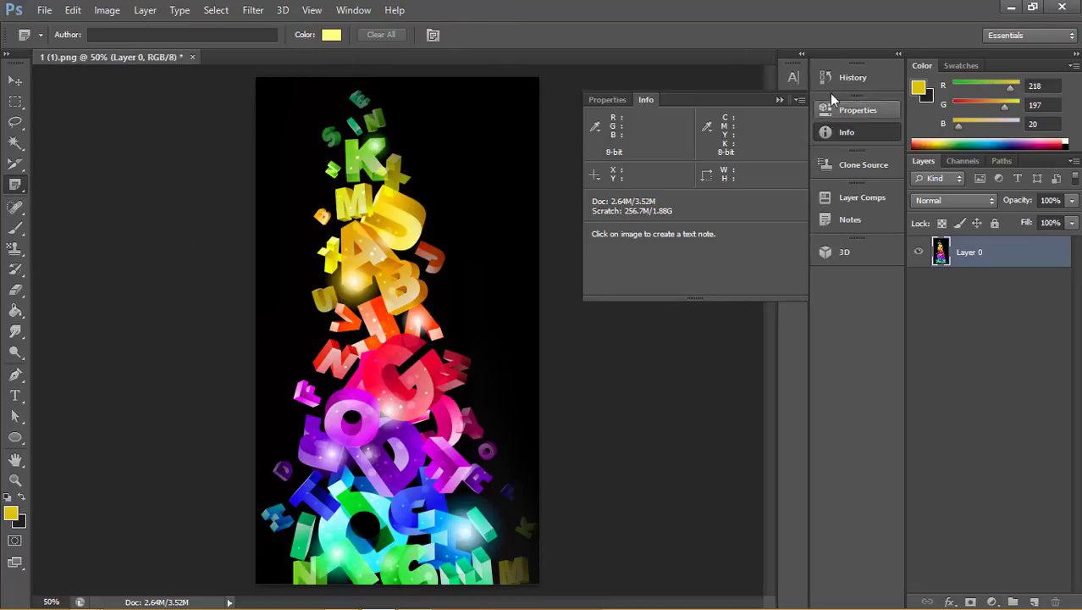
{"action": "left_click", "coordinate": [779, 99]}
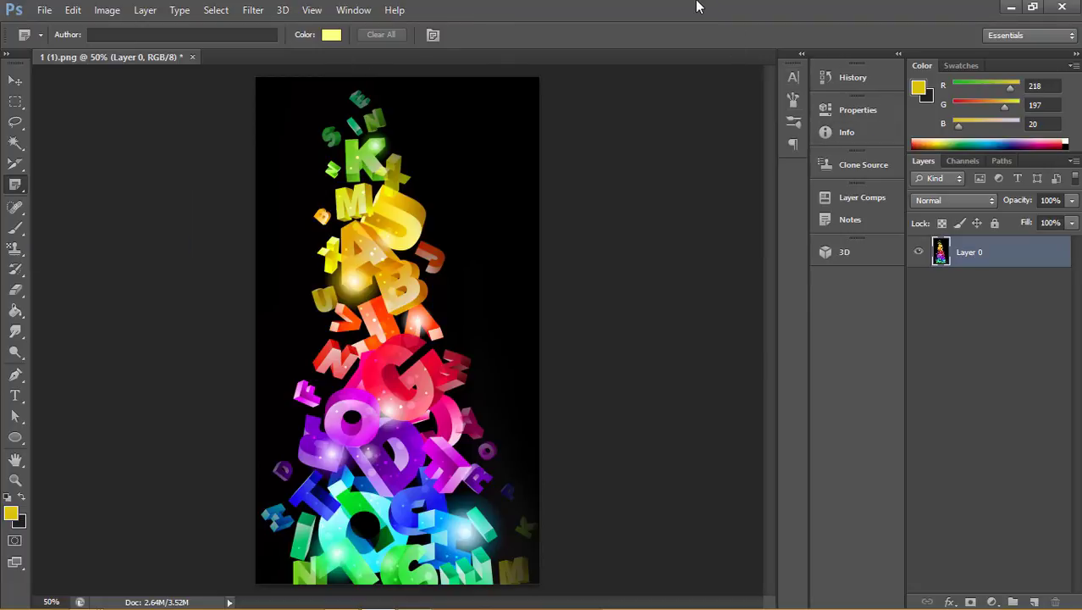